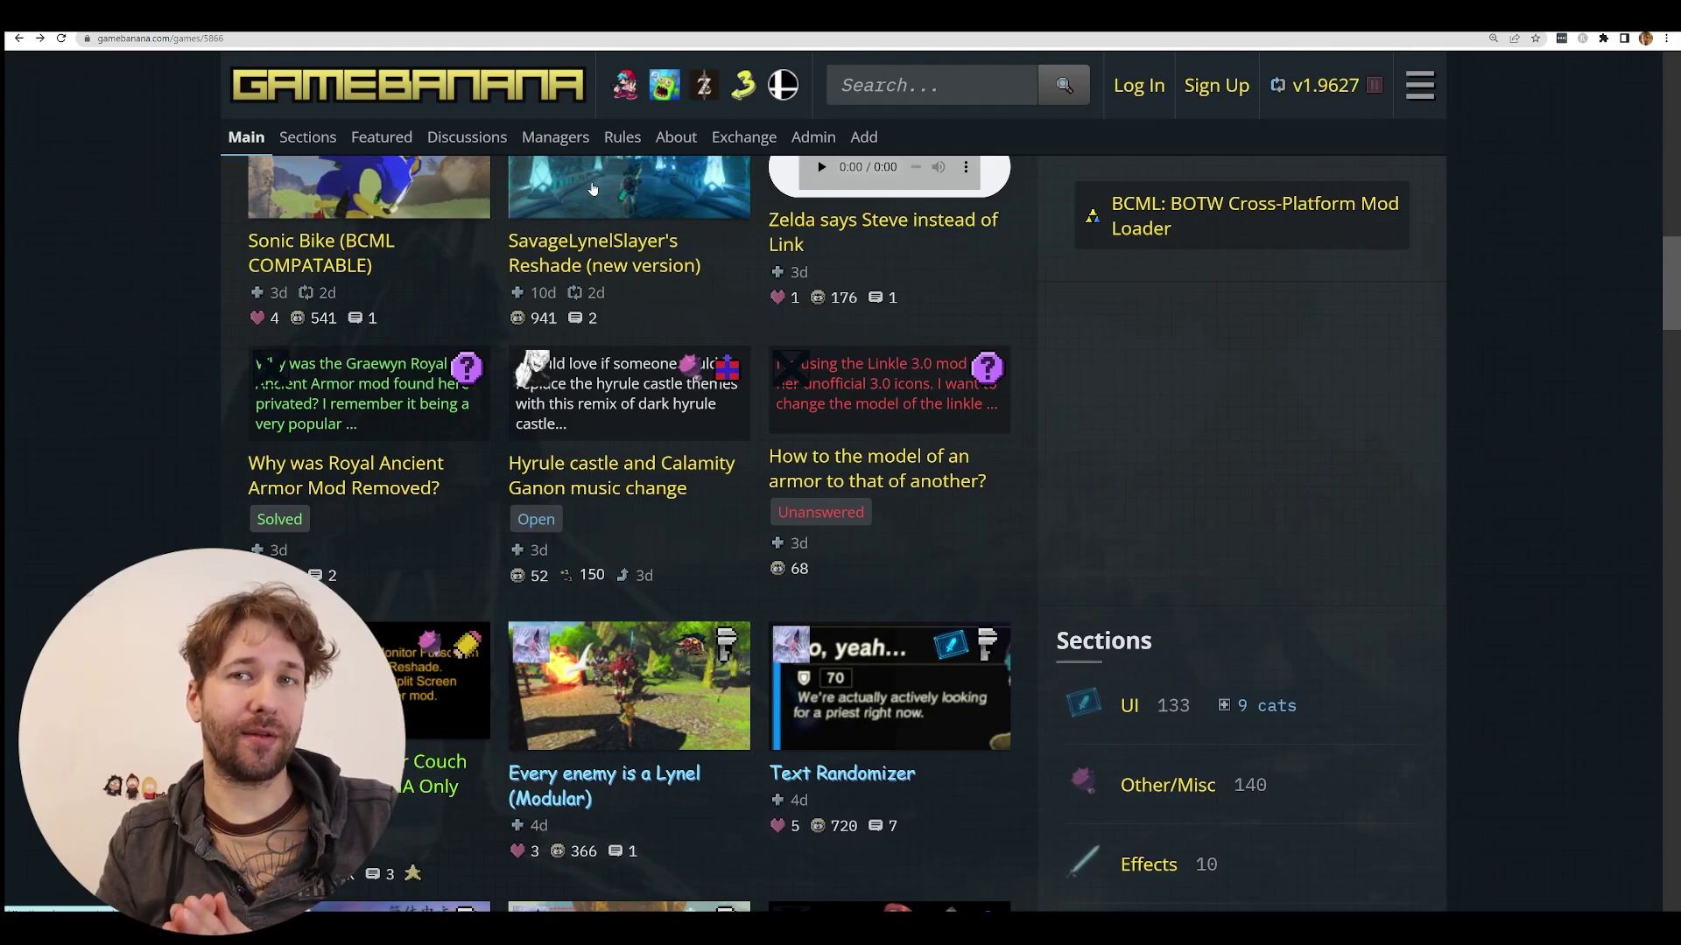
Open the BCML: BOTW Cross-Platform Mod Loader page on GameBanana and look through the Python releases on python.org.
{"action": "left_click", "coordinate": [1182, 217]}
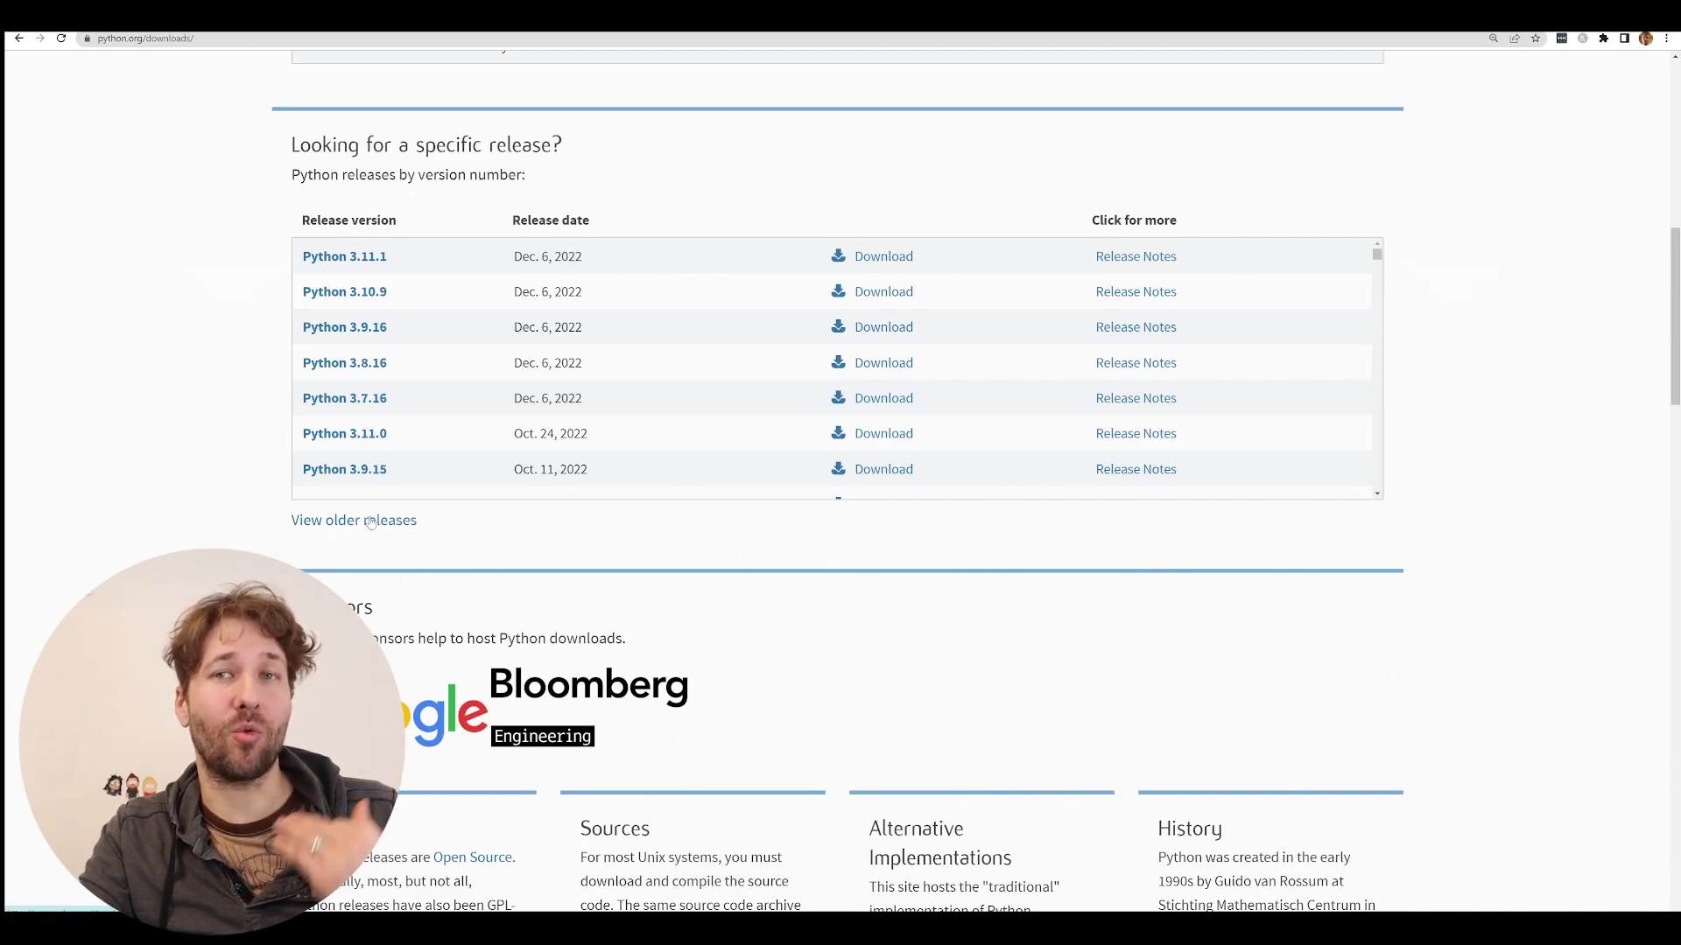
{"action": "scroll", "coordinate": [176, 407], "scroll_direction": "down", "scroll_amount": 1}
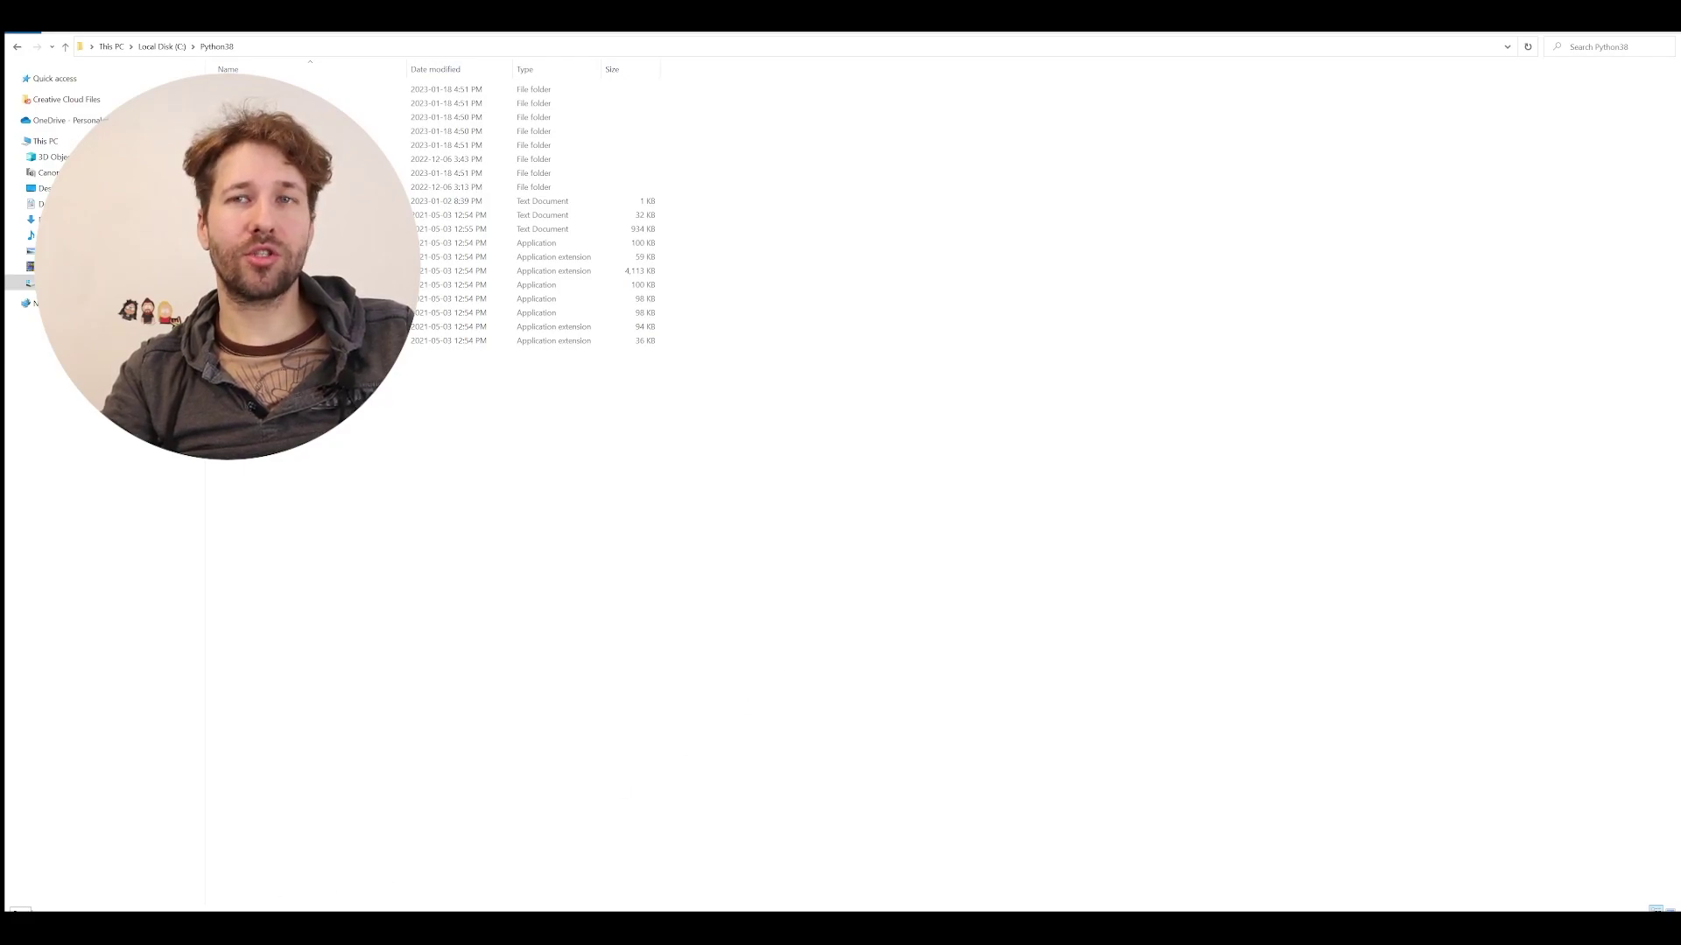
Open Command Prompt as administrator.
{"action": "key", "text": "super"}
{"action": "type", "text": "cmd"}
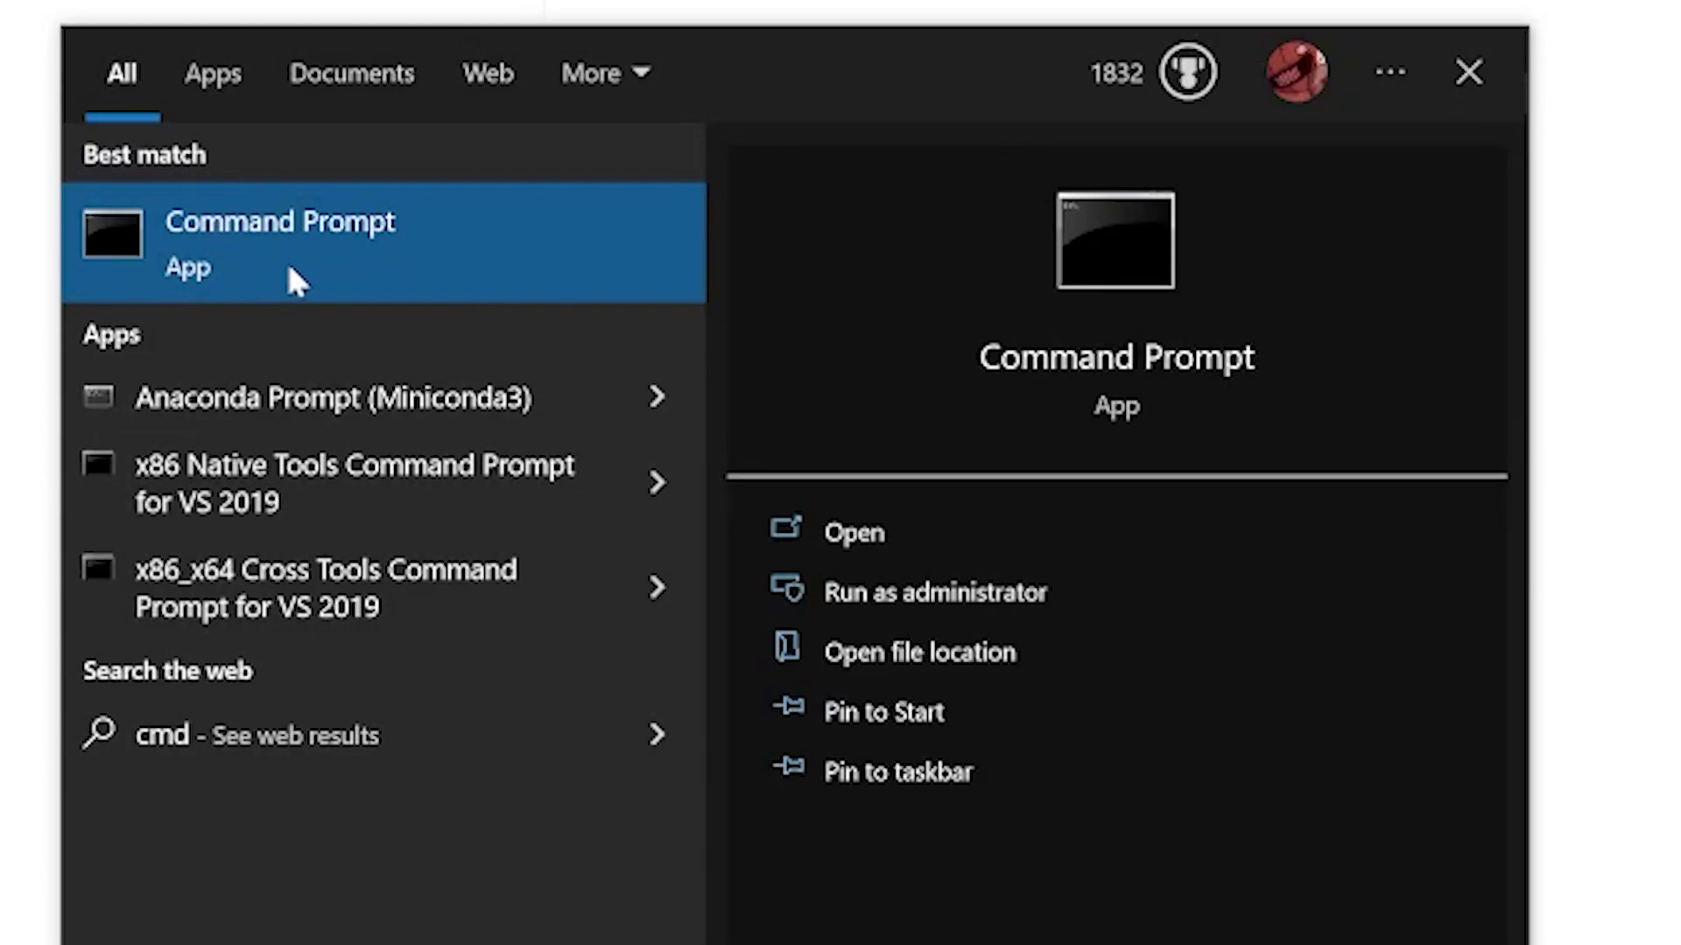
{"action": "right_click", "coordinate": [298, 261]}
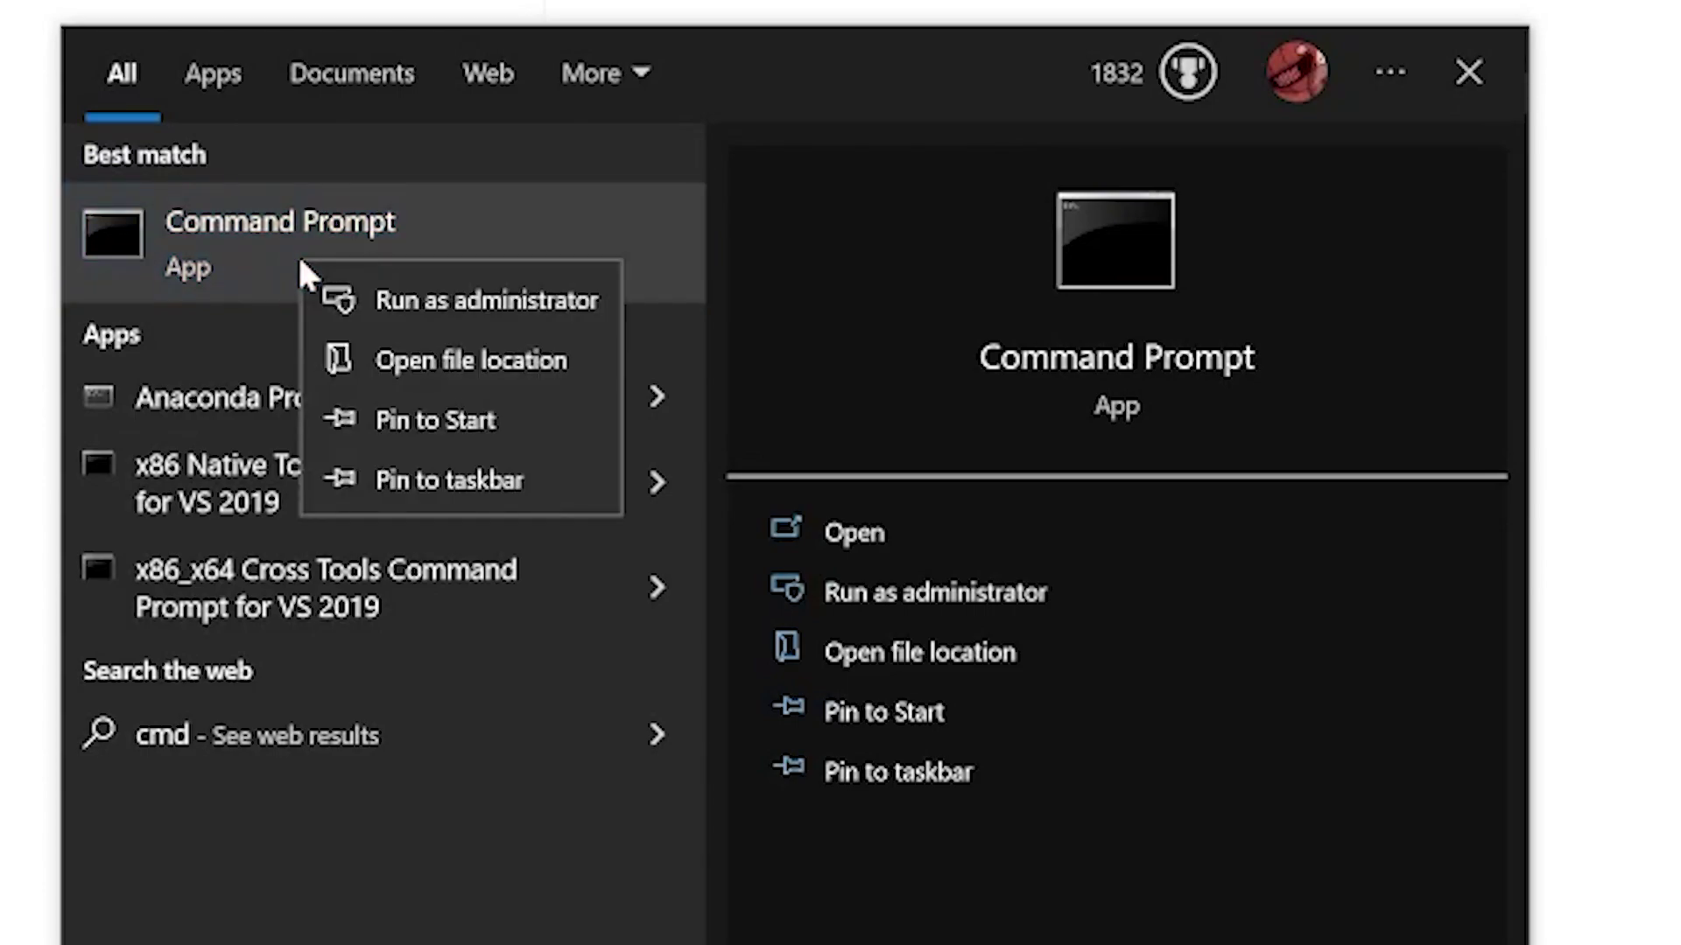
{"action": "left_click", "coordinate": [494, 302]}
{"action": "left_click", "coordinate": [644, 379]}
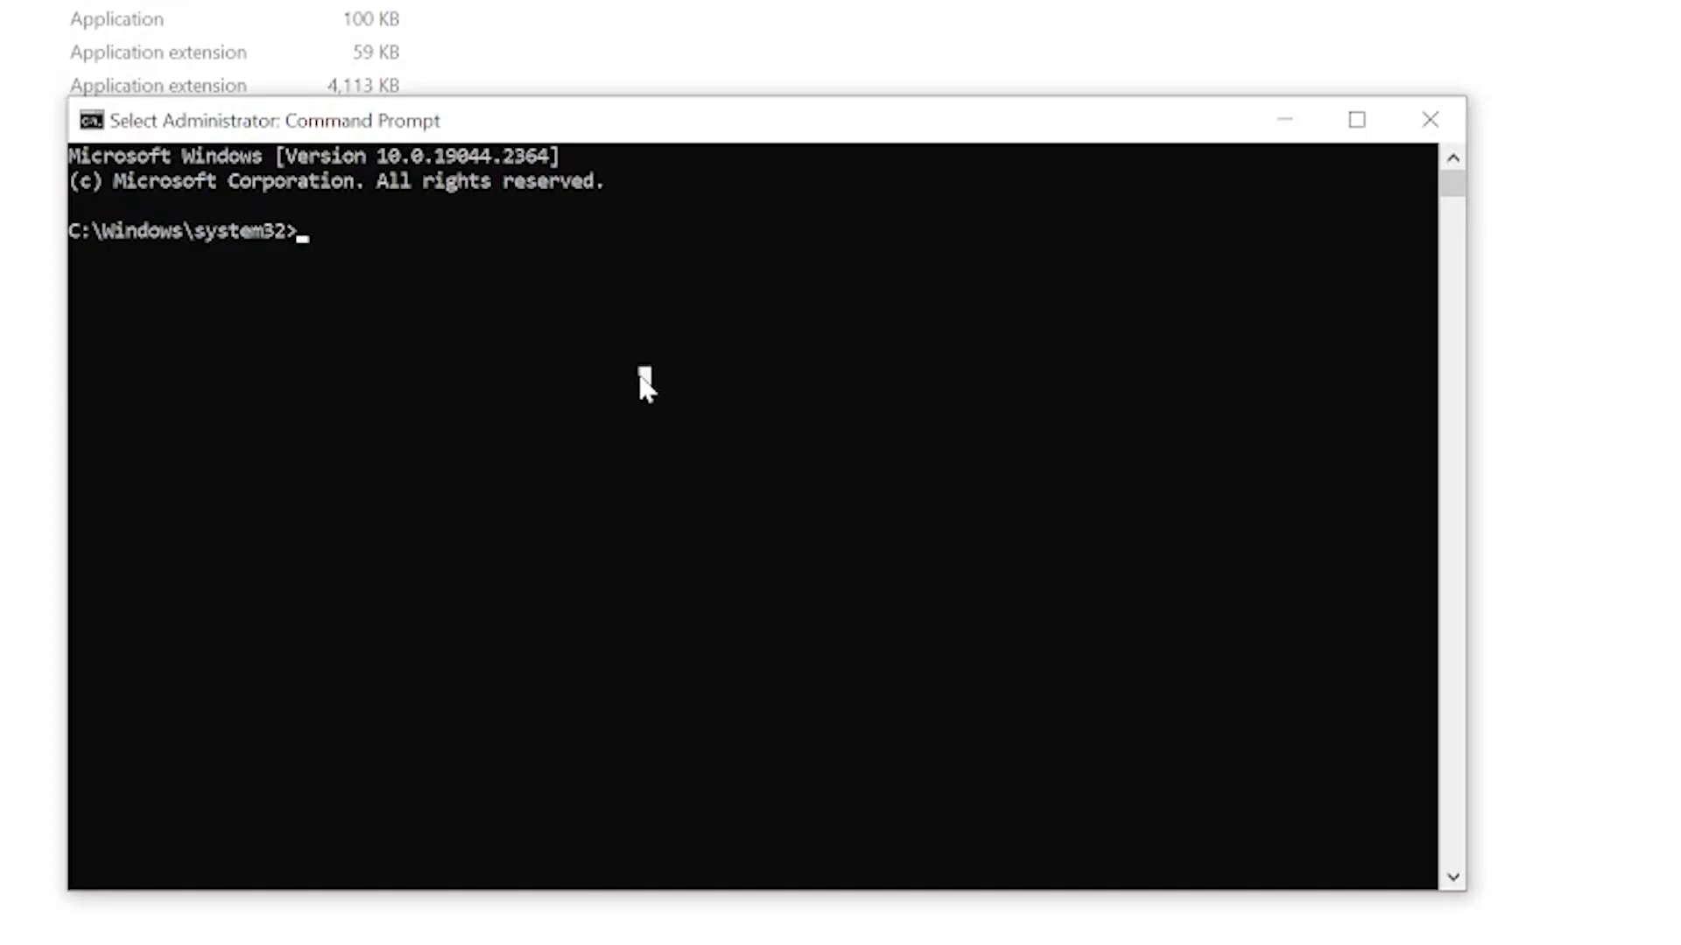
Check the installed Python version by starting python in the Command Prompt, and exit the interpreter.
{"action": "type", "text": "python"}
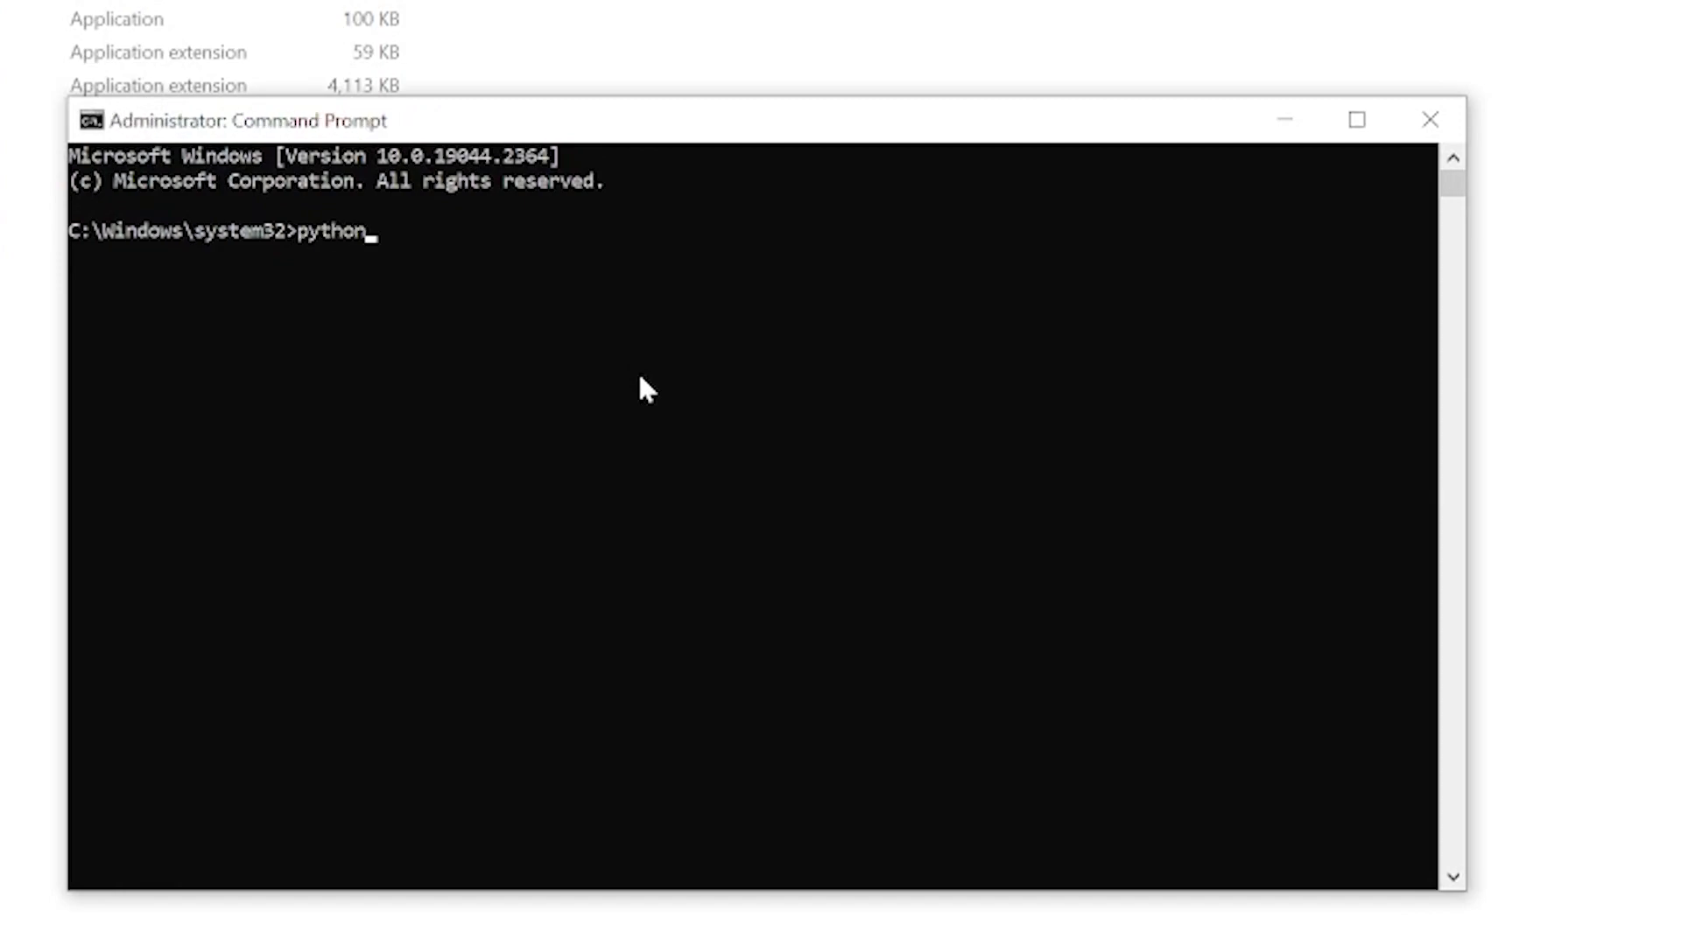
{"action": "key", "text": "Return"}
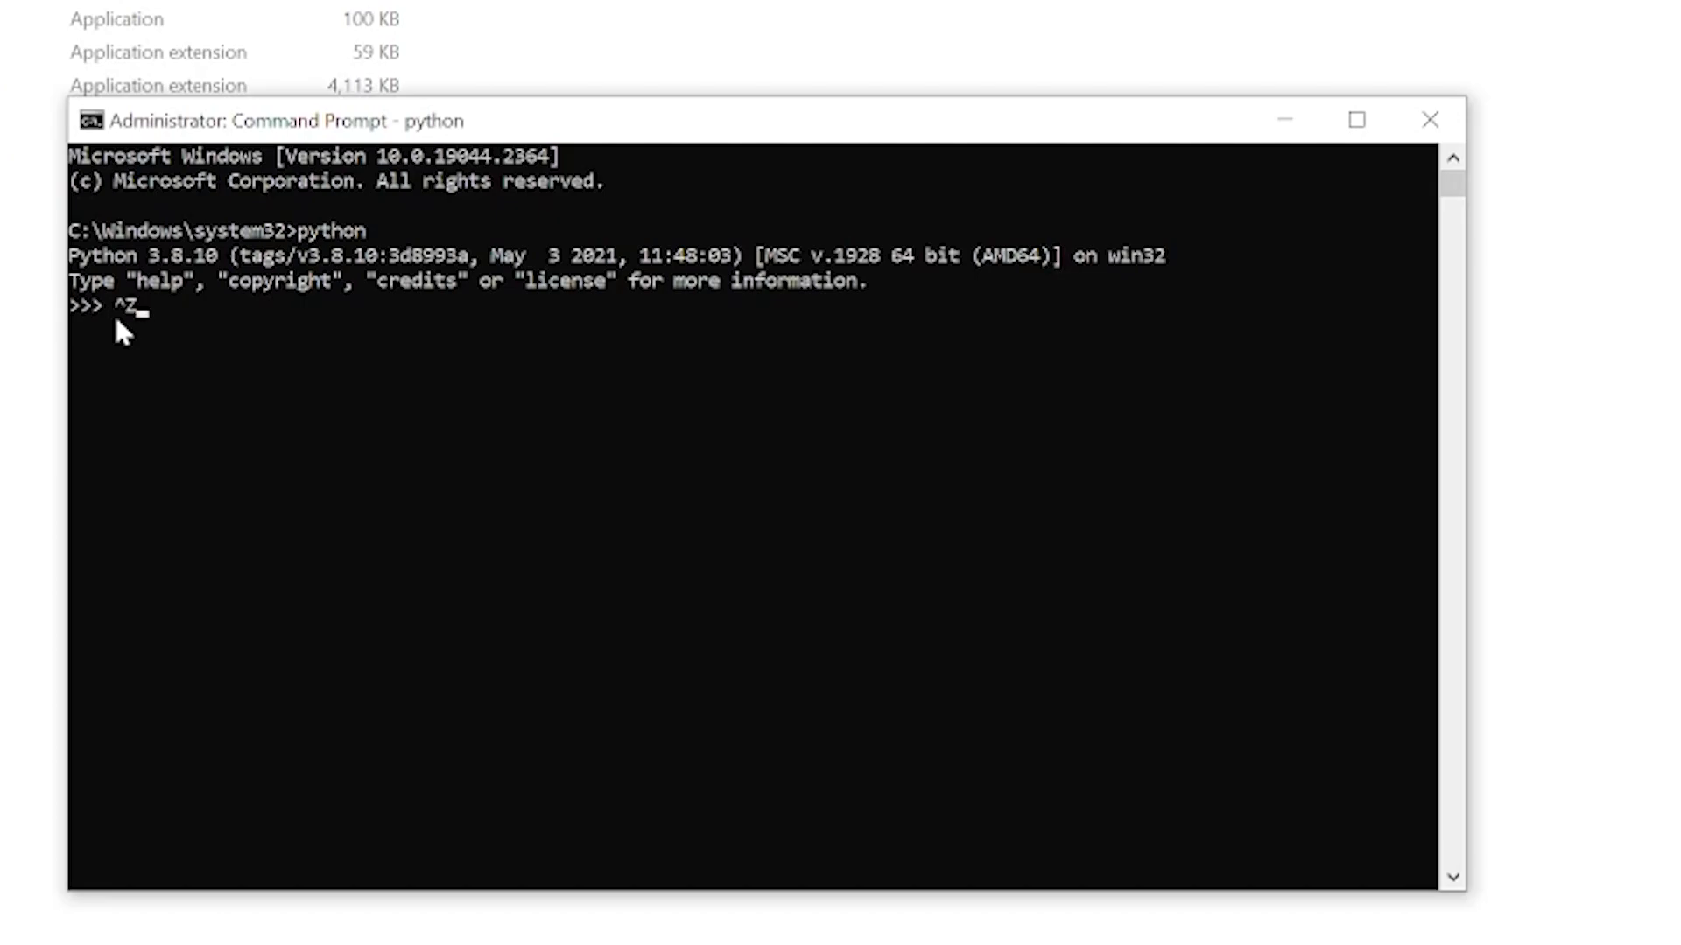
{"action": "key", "text": "Return"}
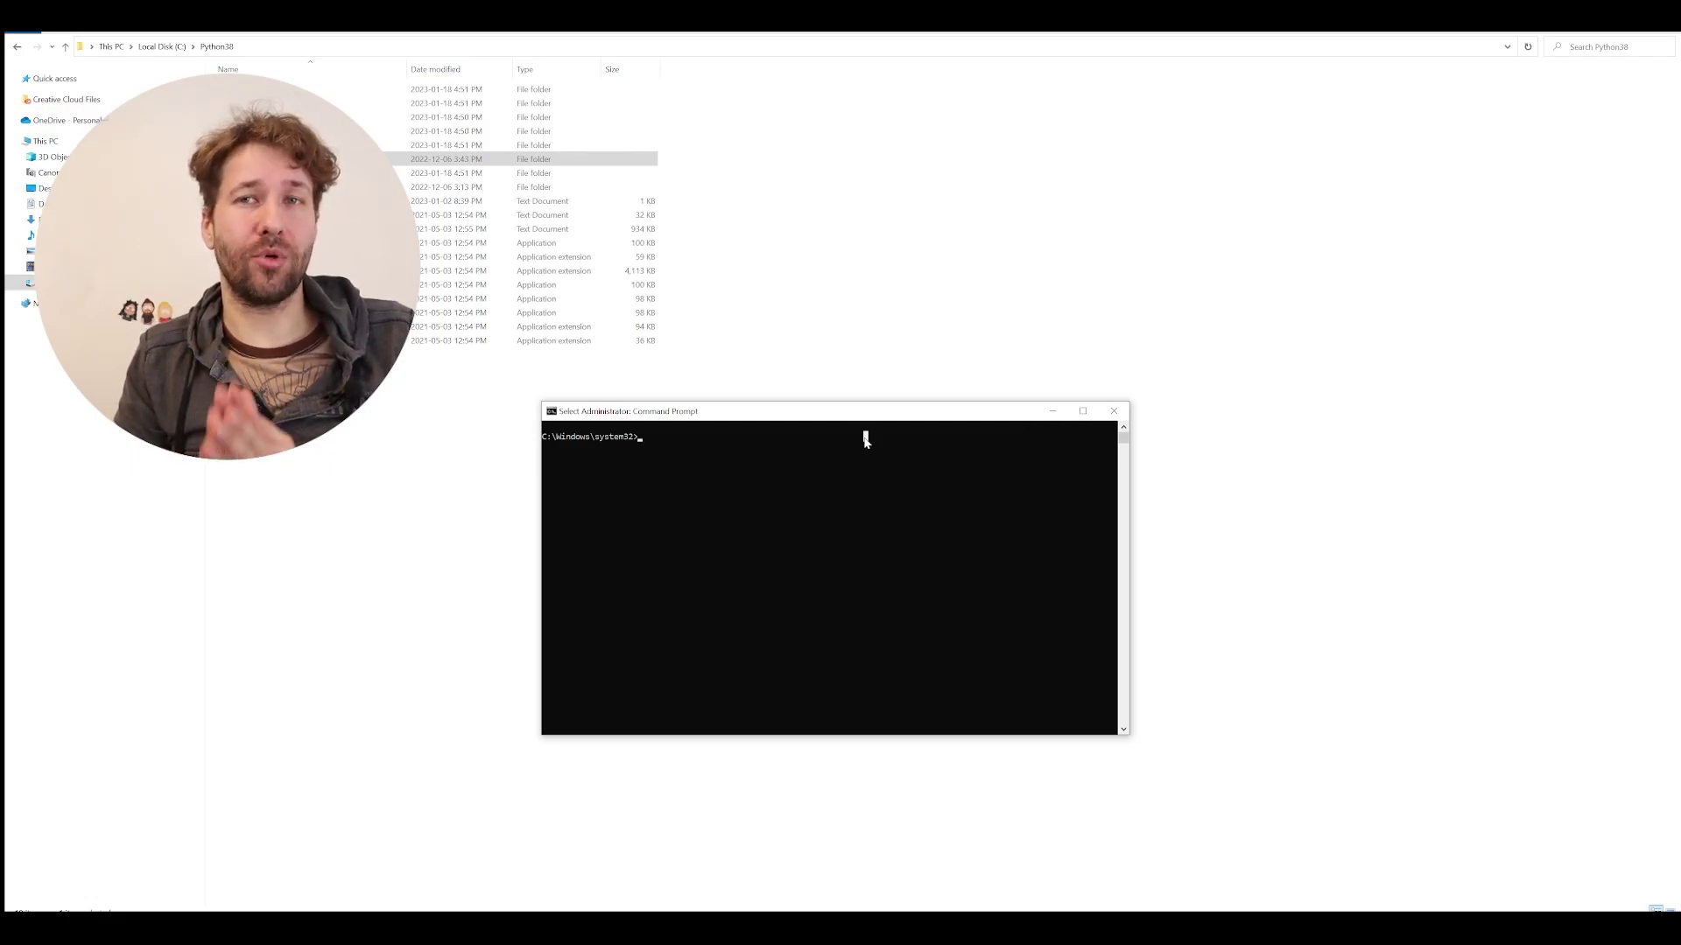
Install BCML with the command pip install bcml and close the Command Prompt.
{"action": "type", "text": "pip"}
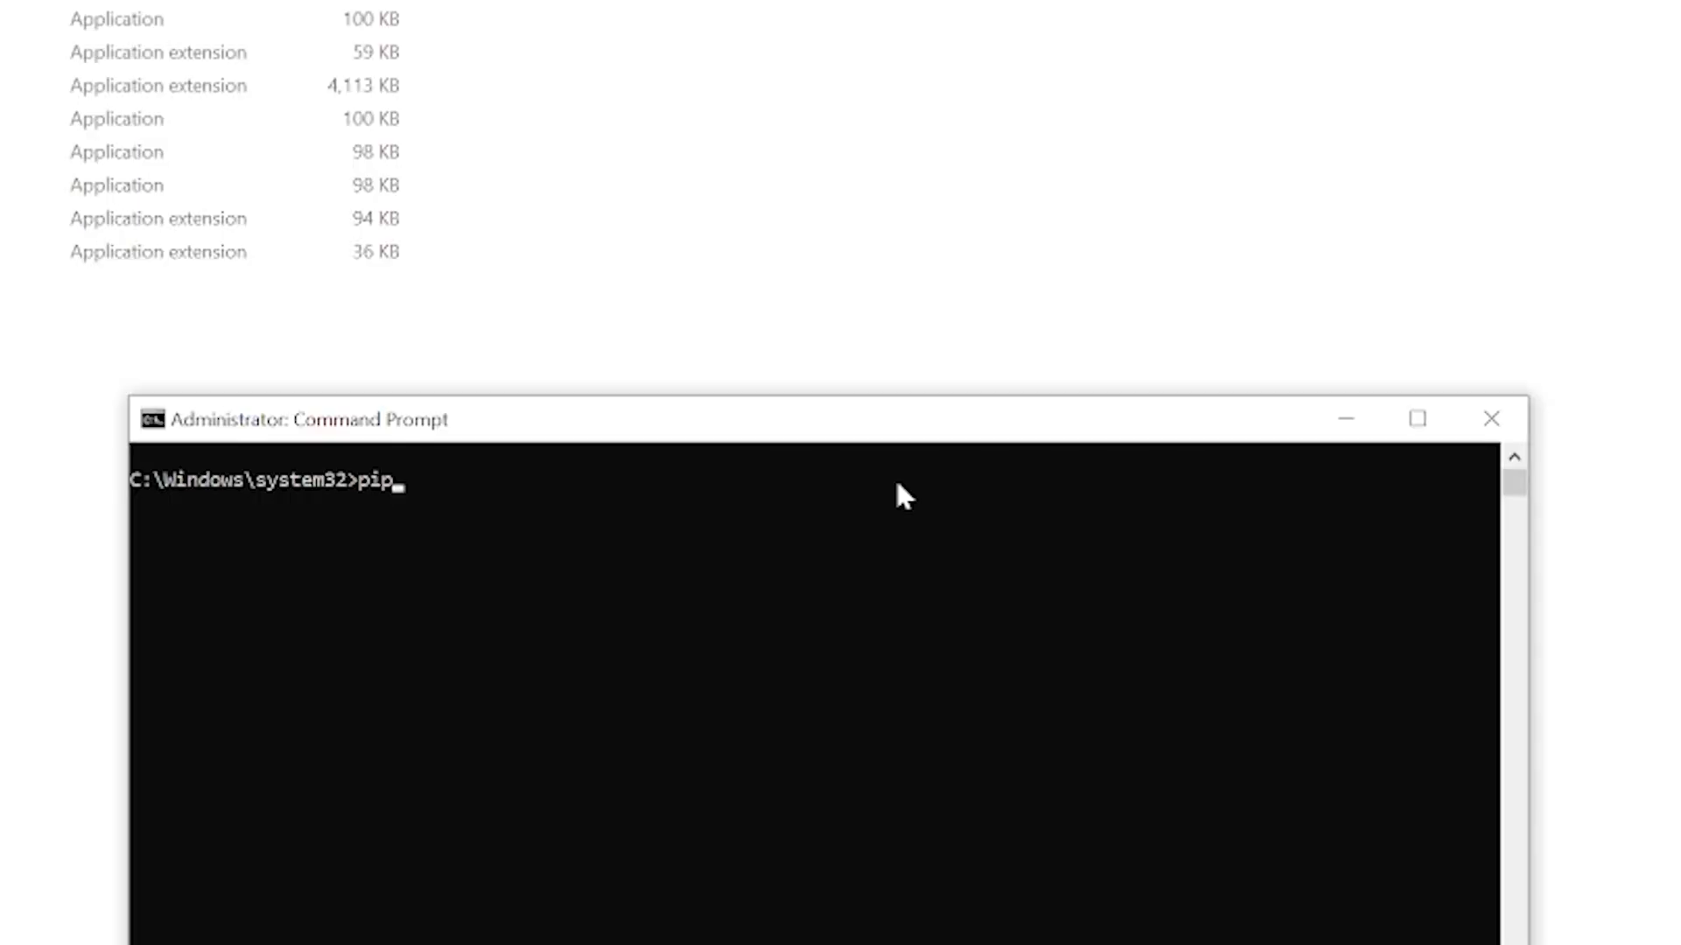
{"action": "type", "text": " install bcml"}
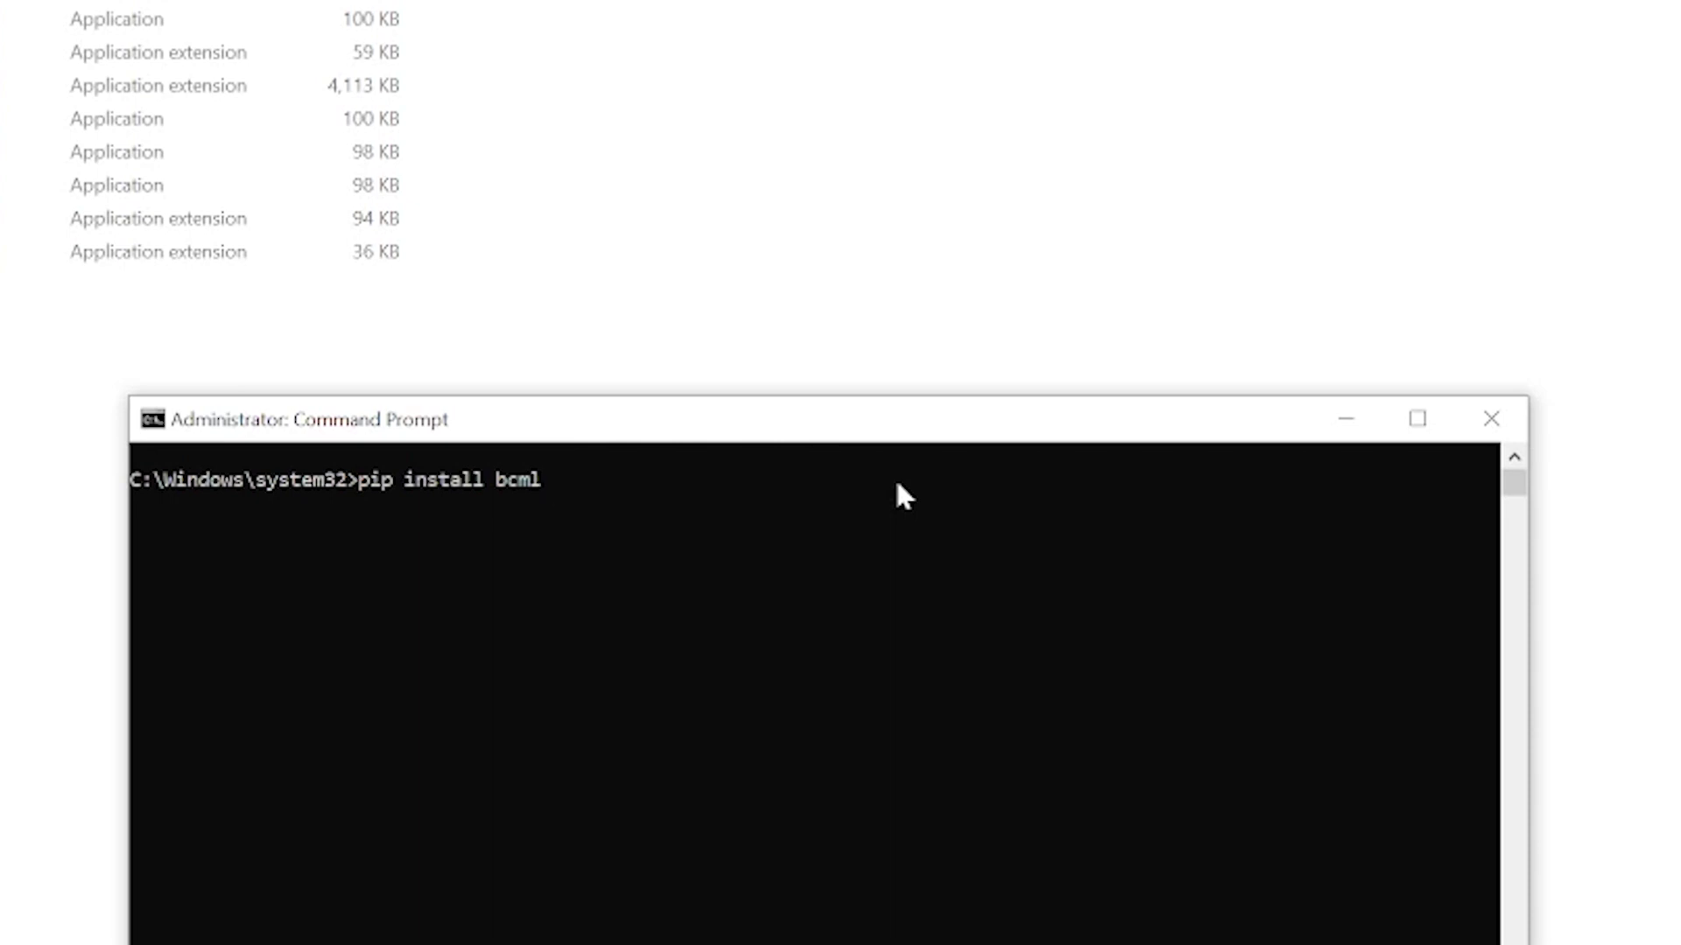
{"action": "key", "text": "Return"}
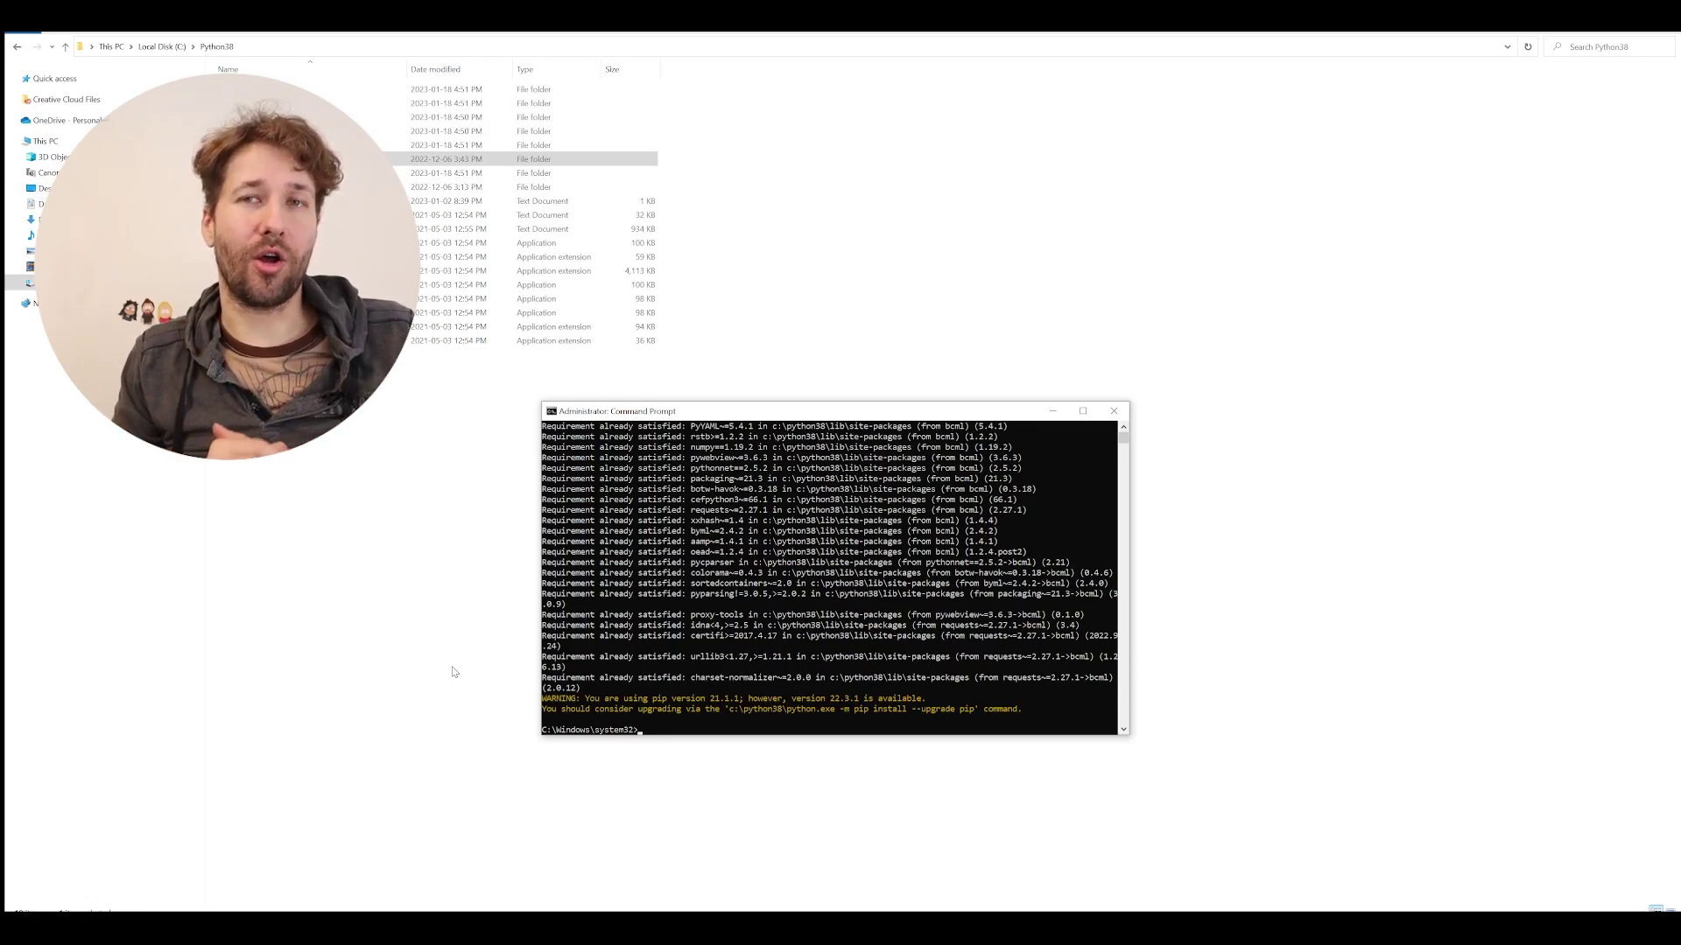
{"action": "left_click", "coordinate": [1115, 411]}
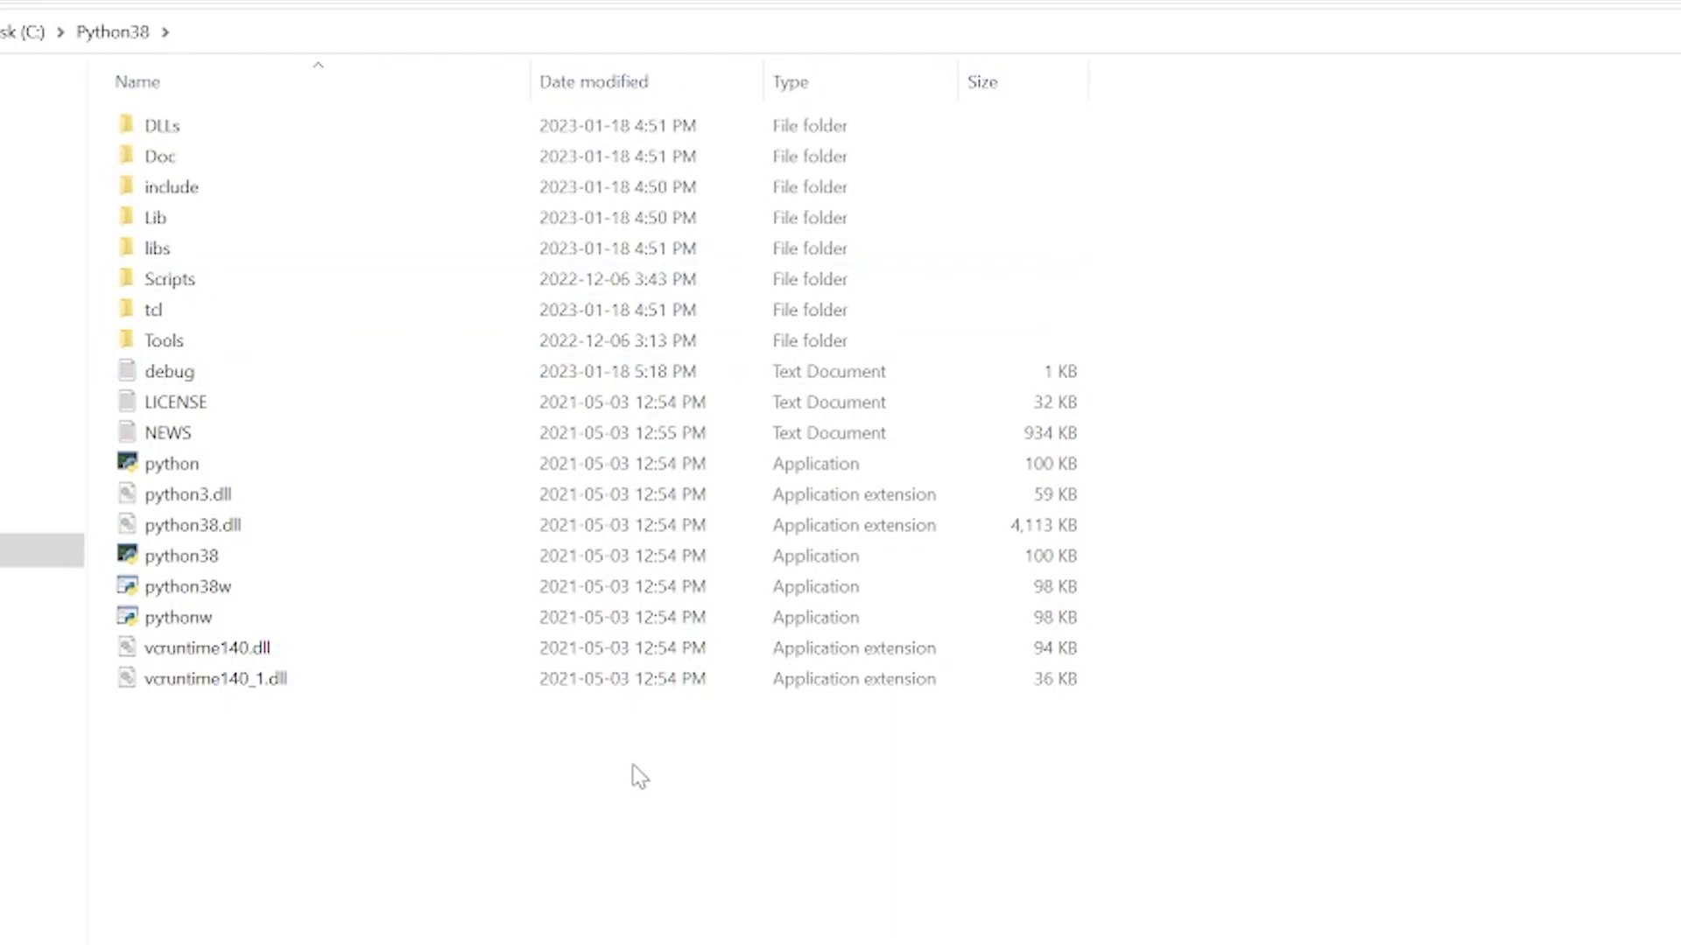
Open the Scripts folder in Python38 and launch bcml-debug, dismissing the launcher error from bcml.
{"action": "double_click", "coordinate": [172, 293]}
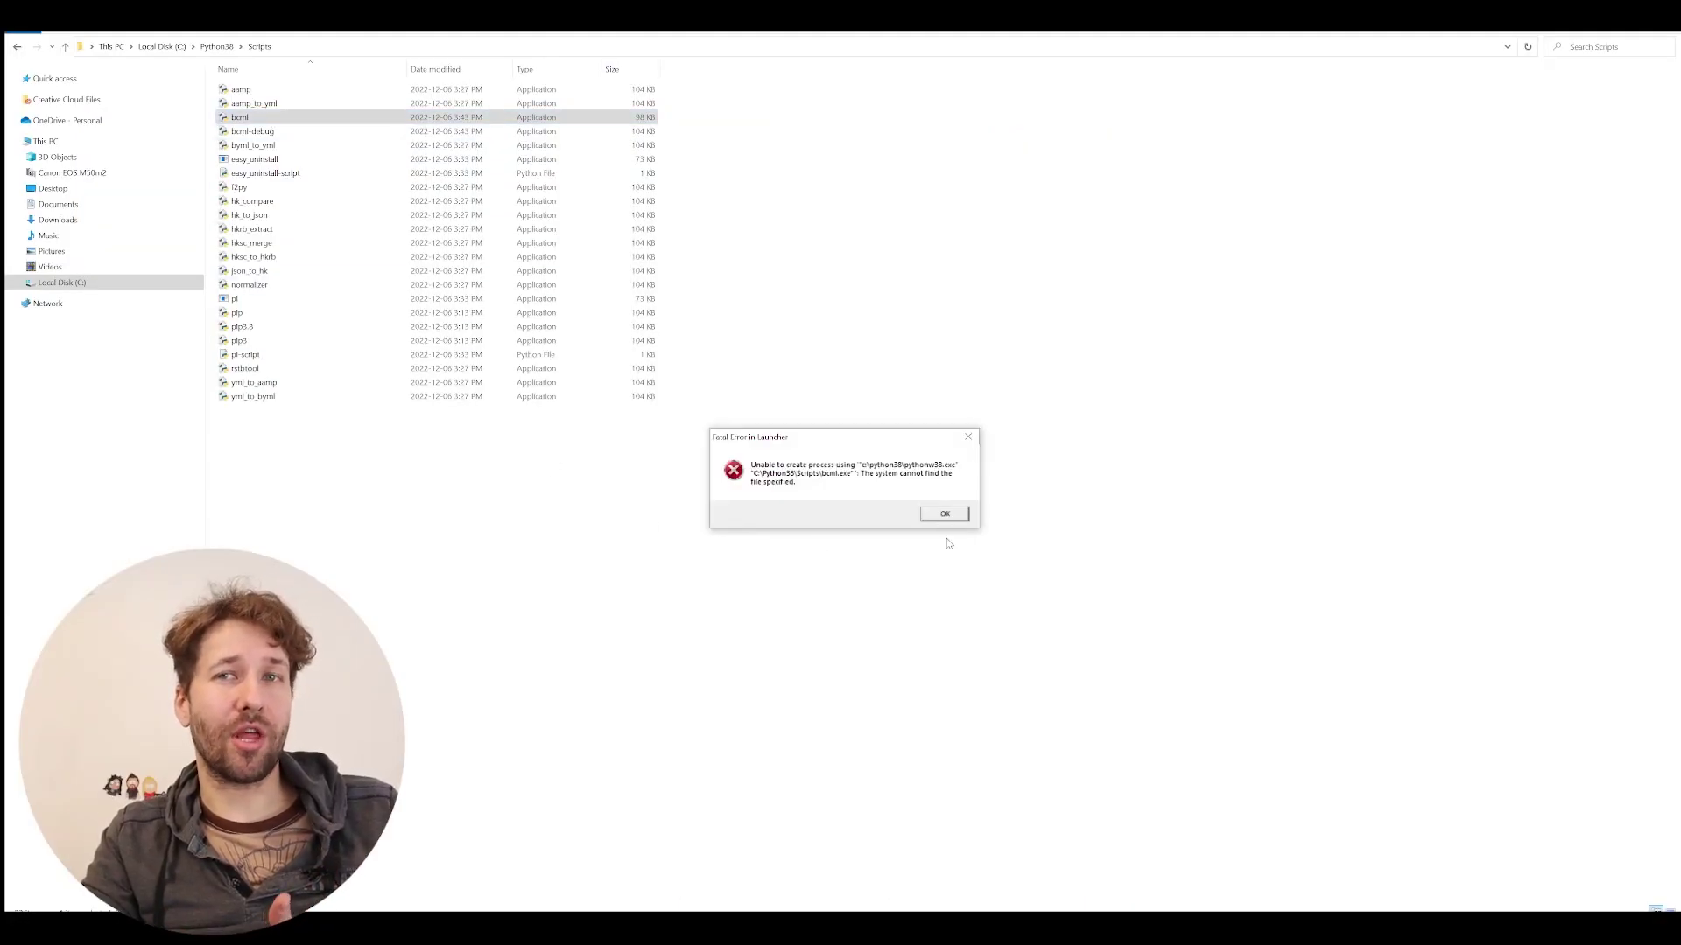
{"action": "left_click", "coordinate": [944, 514]}
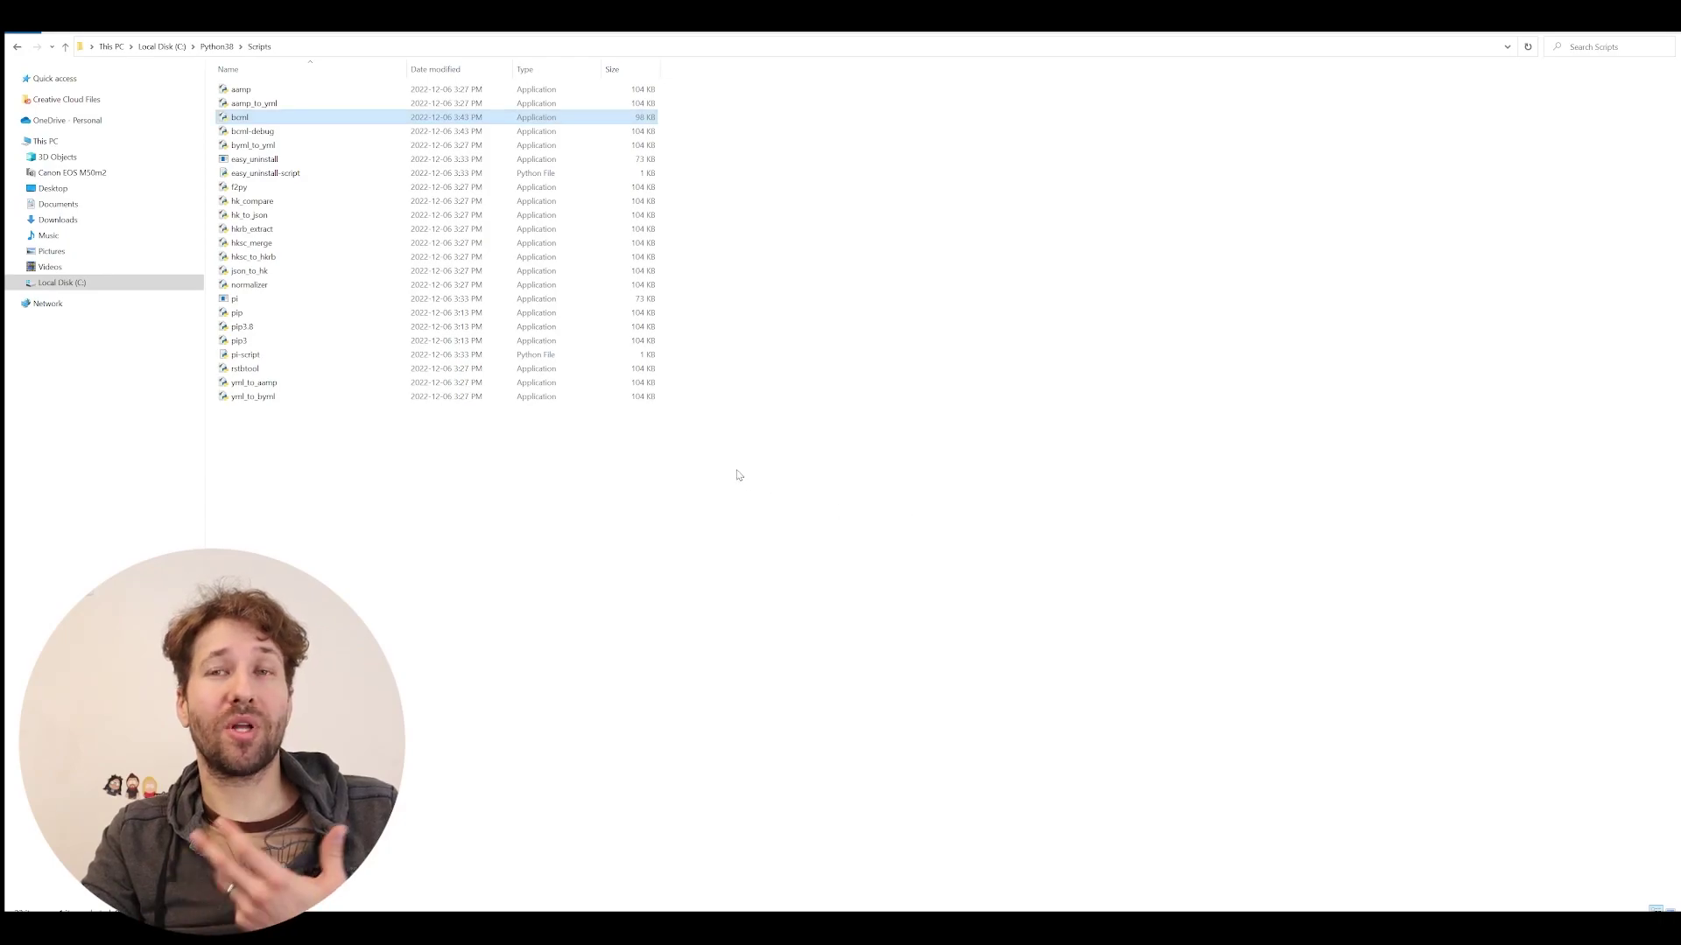
{"action": "left_click", "coordinate": [262, 132]}
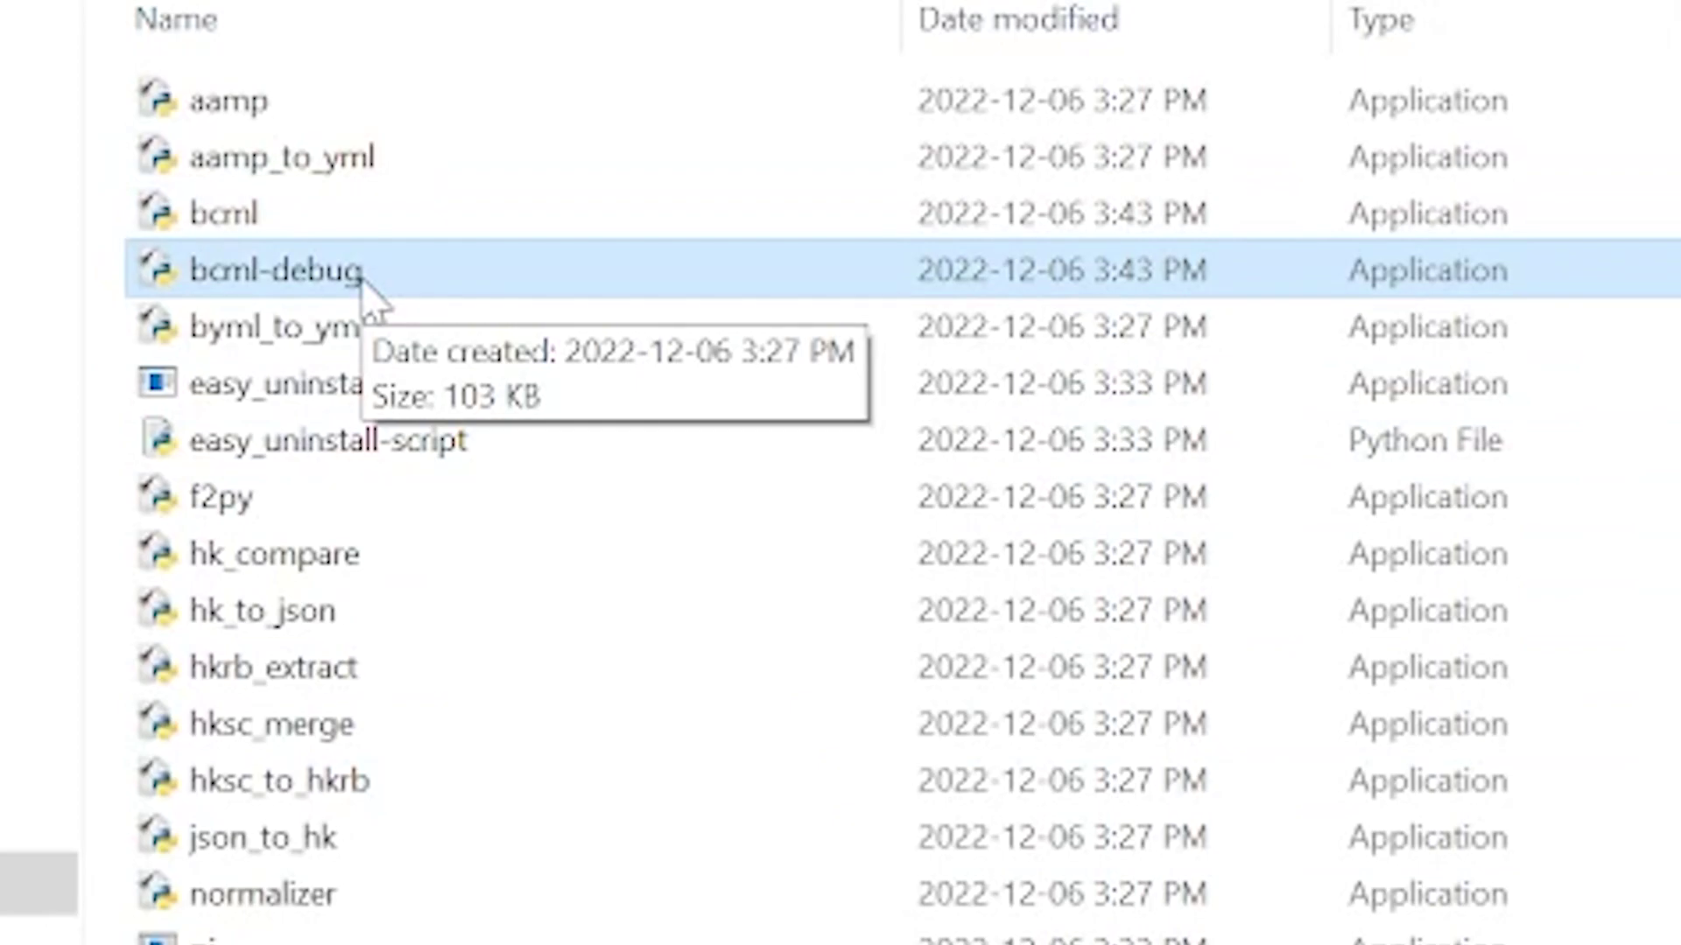
{"action": "double_click", "coordinate": [360, 278]}
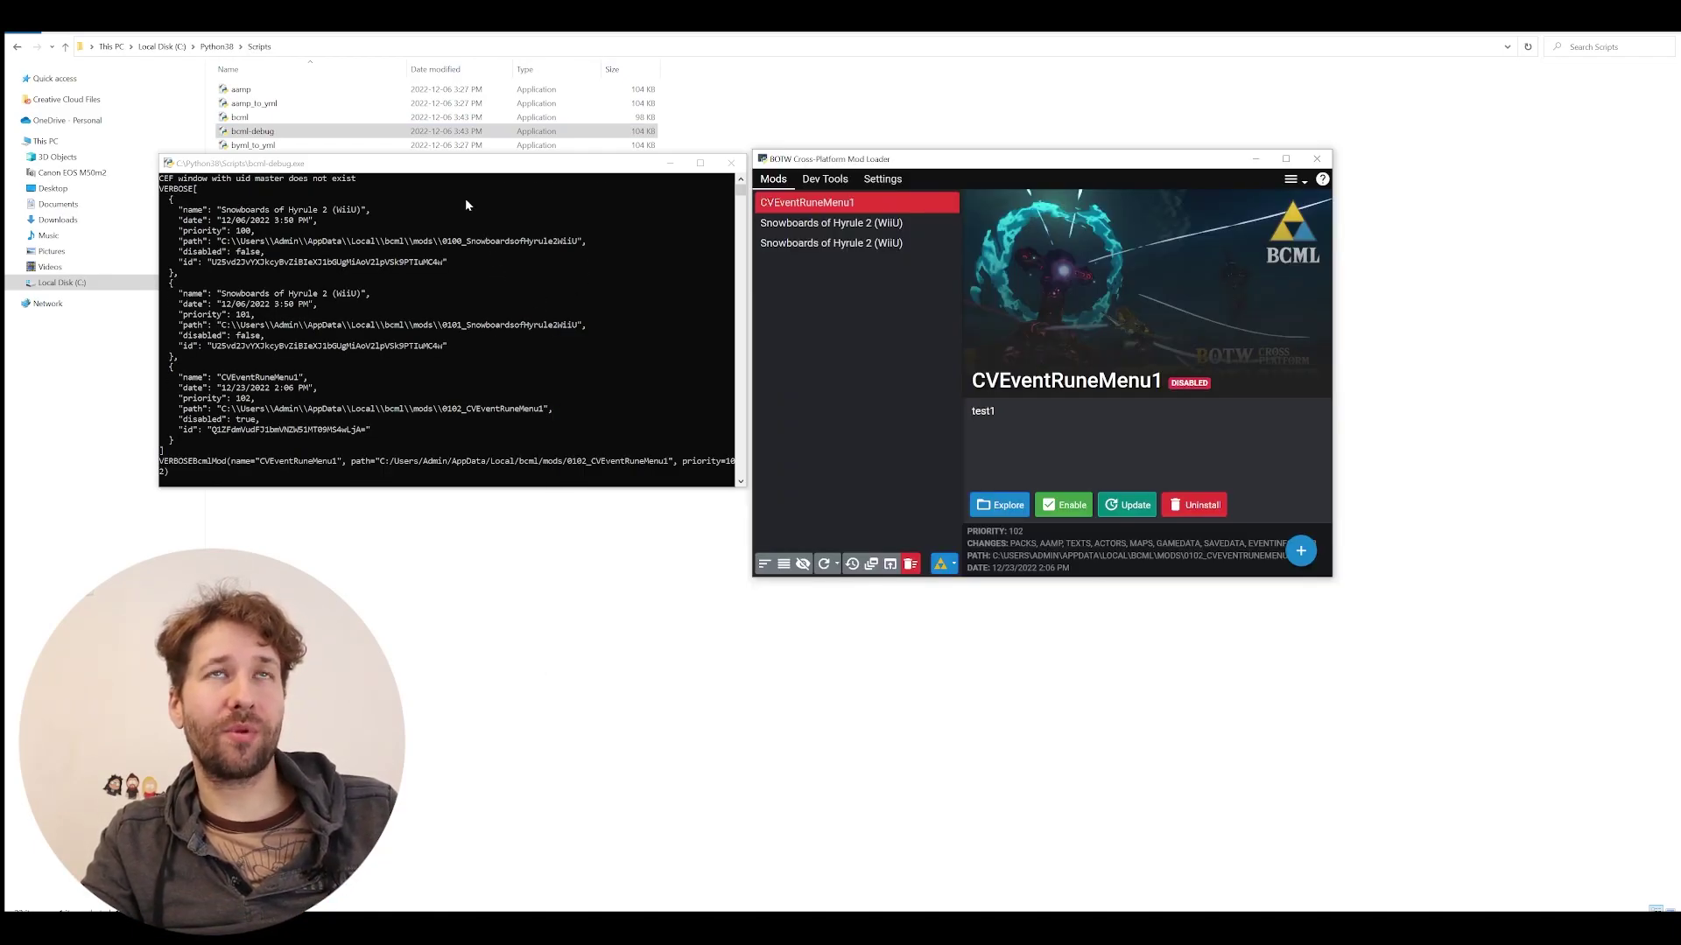
Open the mod loader's settings and set the Cemu directory to the inner cemu_1.26.2 folder in Downloads.
{"action": "mouse_move", "coordinate": [429, 168]}
{"action": "left_mouse_down"}
{"action": "mouse_move", "coordinate": [781, 218]}
{"action": "mouse_move", "coordinate": [661, 230]}
{"action": "mouse_move", "coordinate": [498, 187]}
{"action": "mouse_move", "coordinate": [425, 194]}
{"action": "left_mouse_up"}
{"action": "left_click_drag", "start_coordinate": [951, 166], "coordinate": [763, 190]}
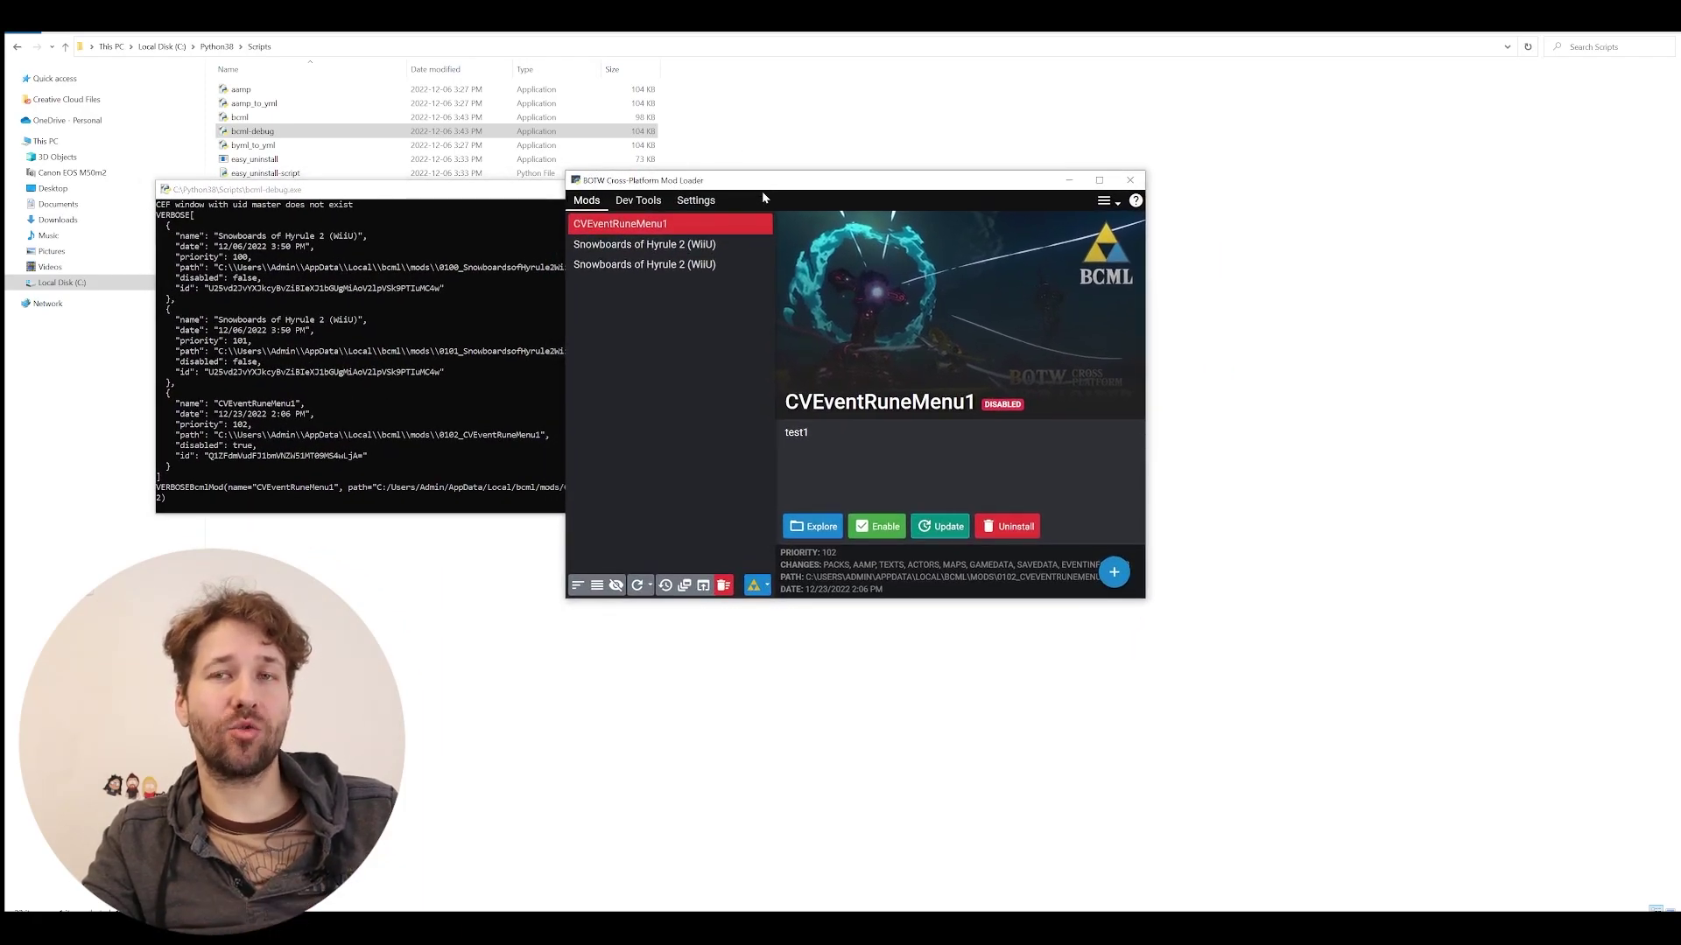
{"action": "left_click_drag", "start_coordinate": [758, 212], "coordinate": [750, 204]}
{"action": "left_click", "coordinate": [688, 191]}
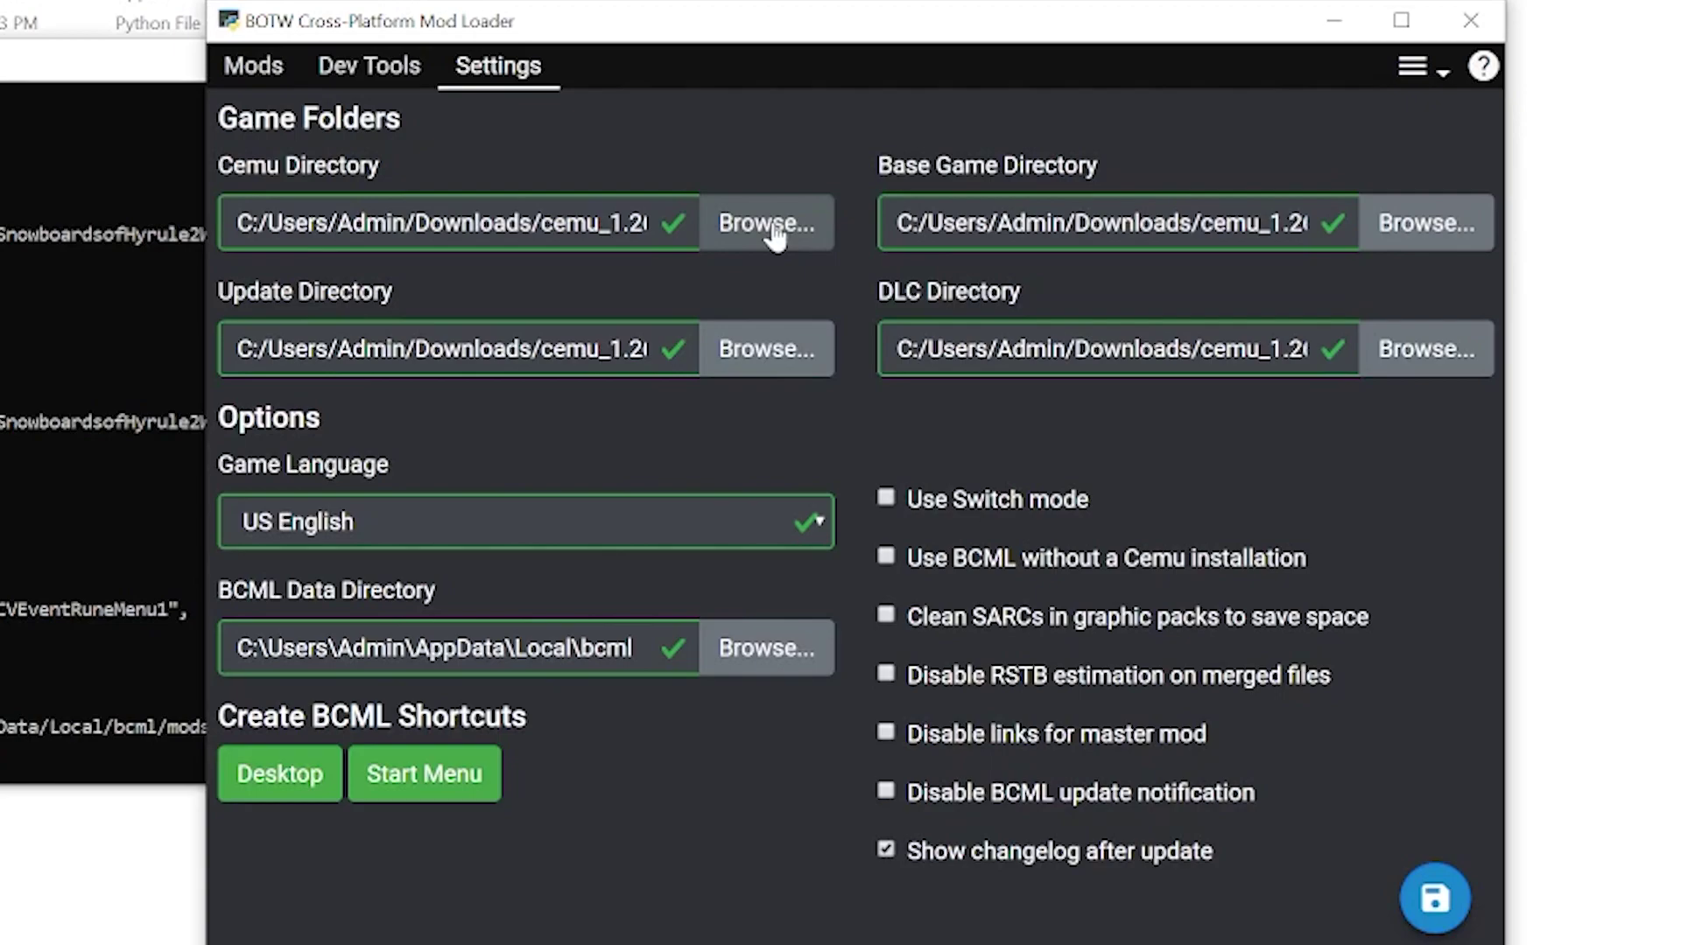
{"action": "left_click", "coordinate": [775, 230]}
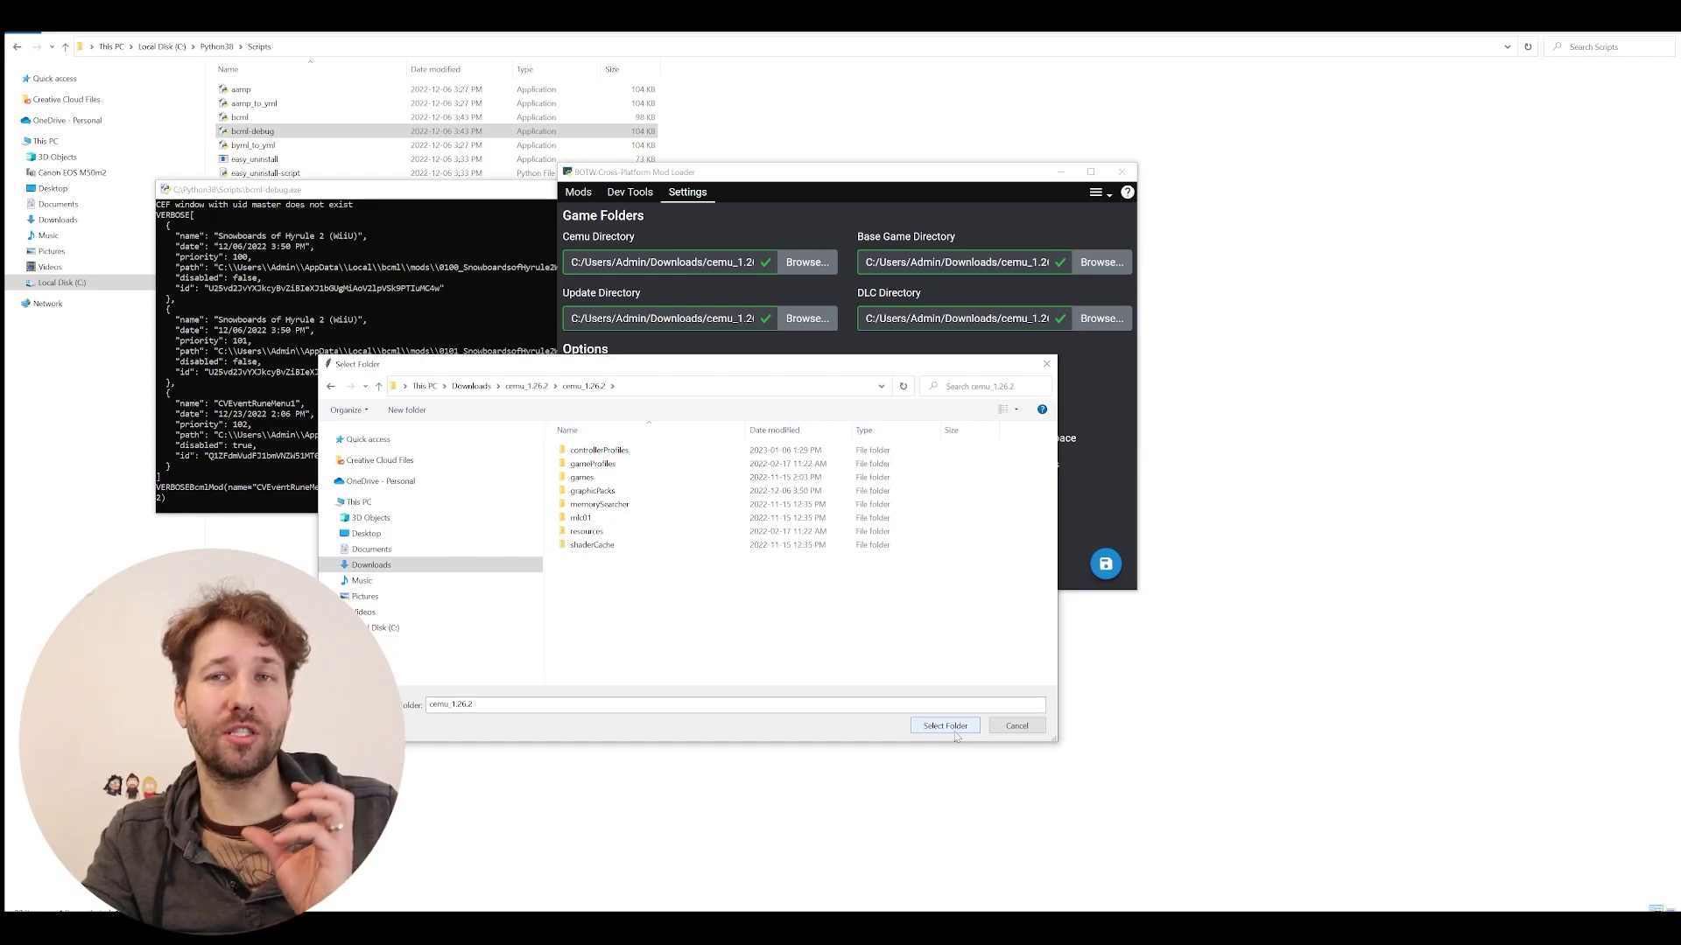
{"action": "left_click", "coordinate": [955, 734]}
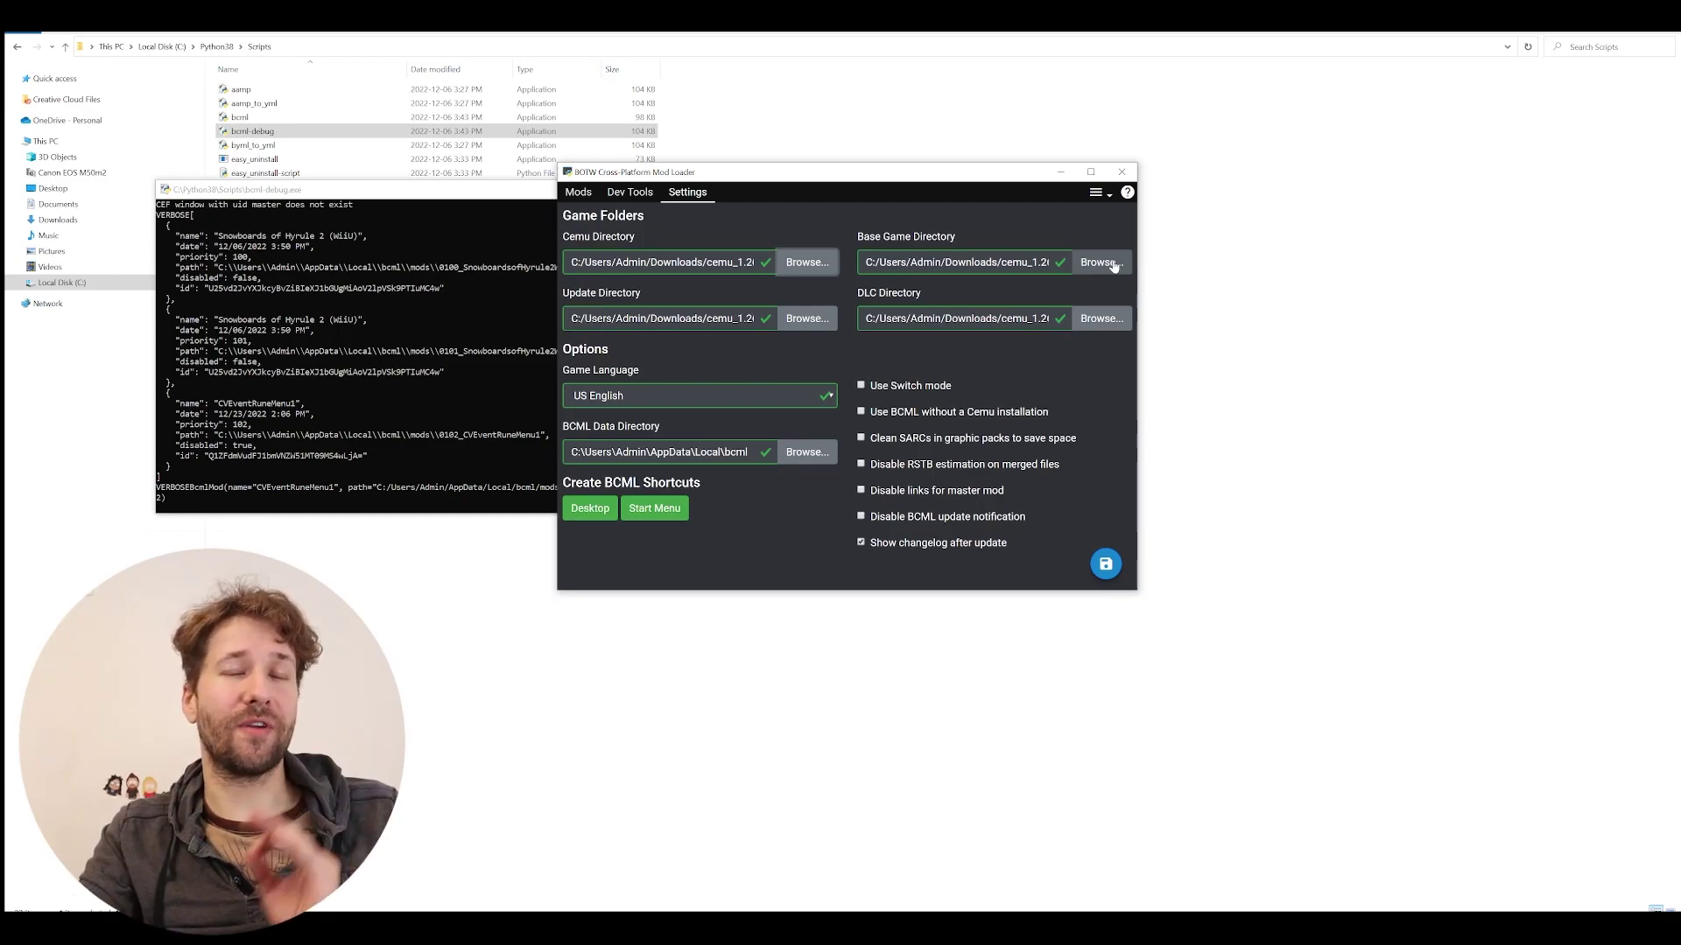
Set the base game directory to the content folder of The Legend of Zelda Breath of the Wild [ALZE01] under games\botw.
{"action": "left_click", "coordinate": [1101, 262]}
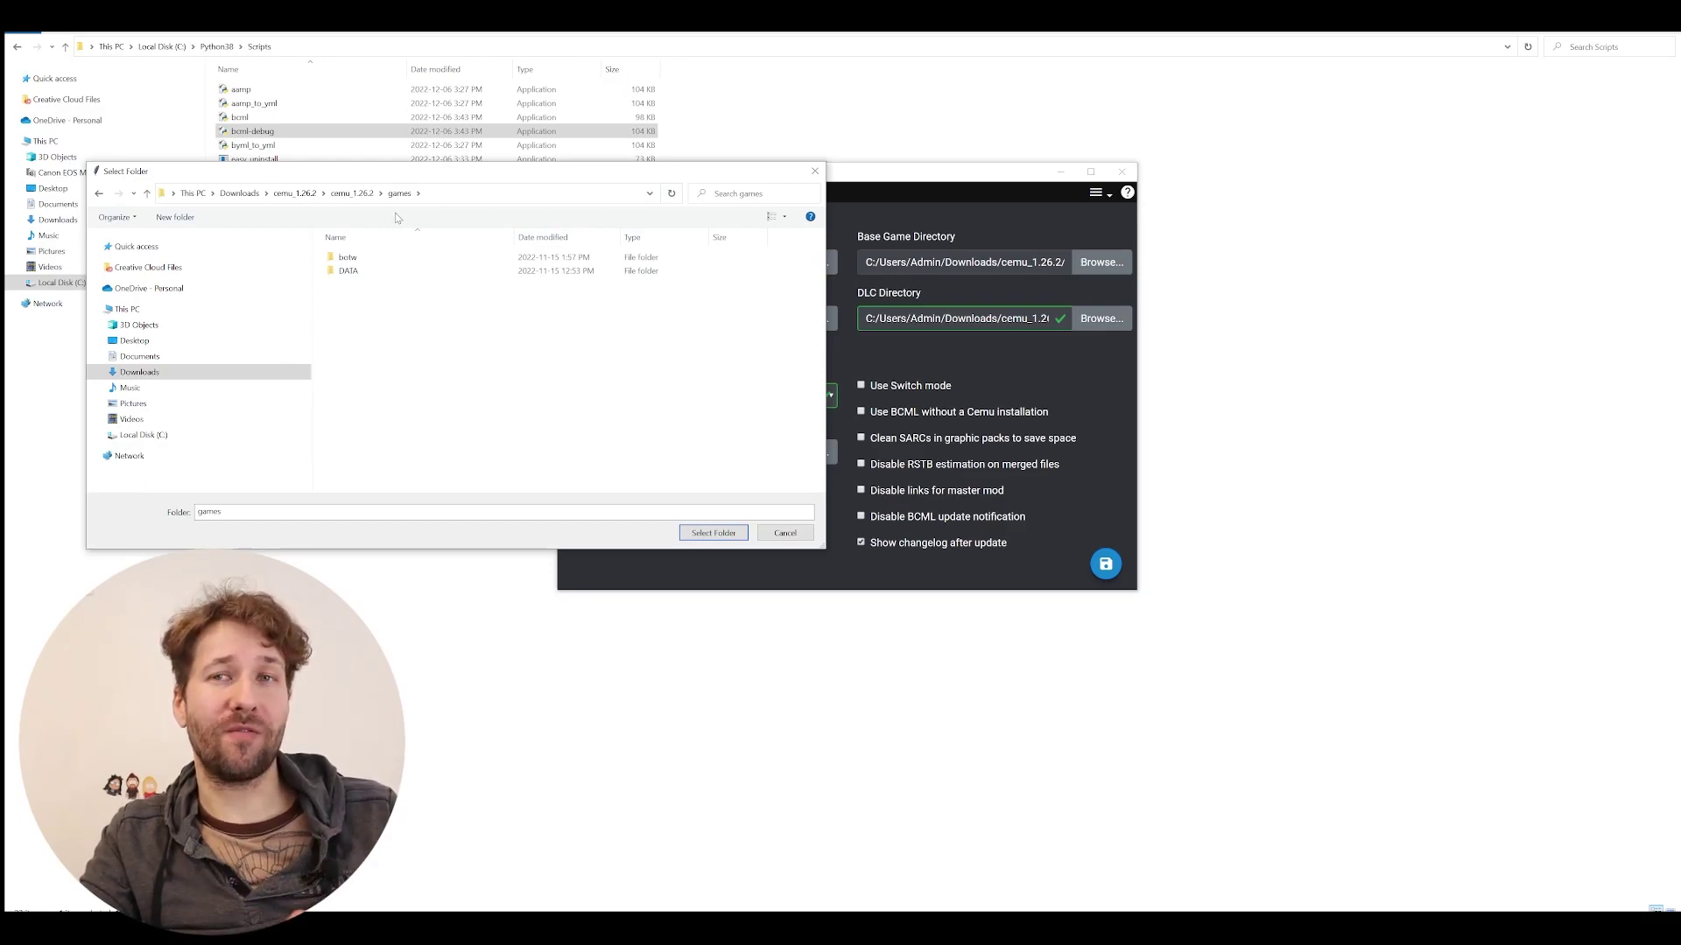
{"action": "double_click", "coordinate": [348, 258]}
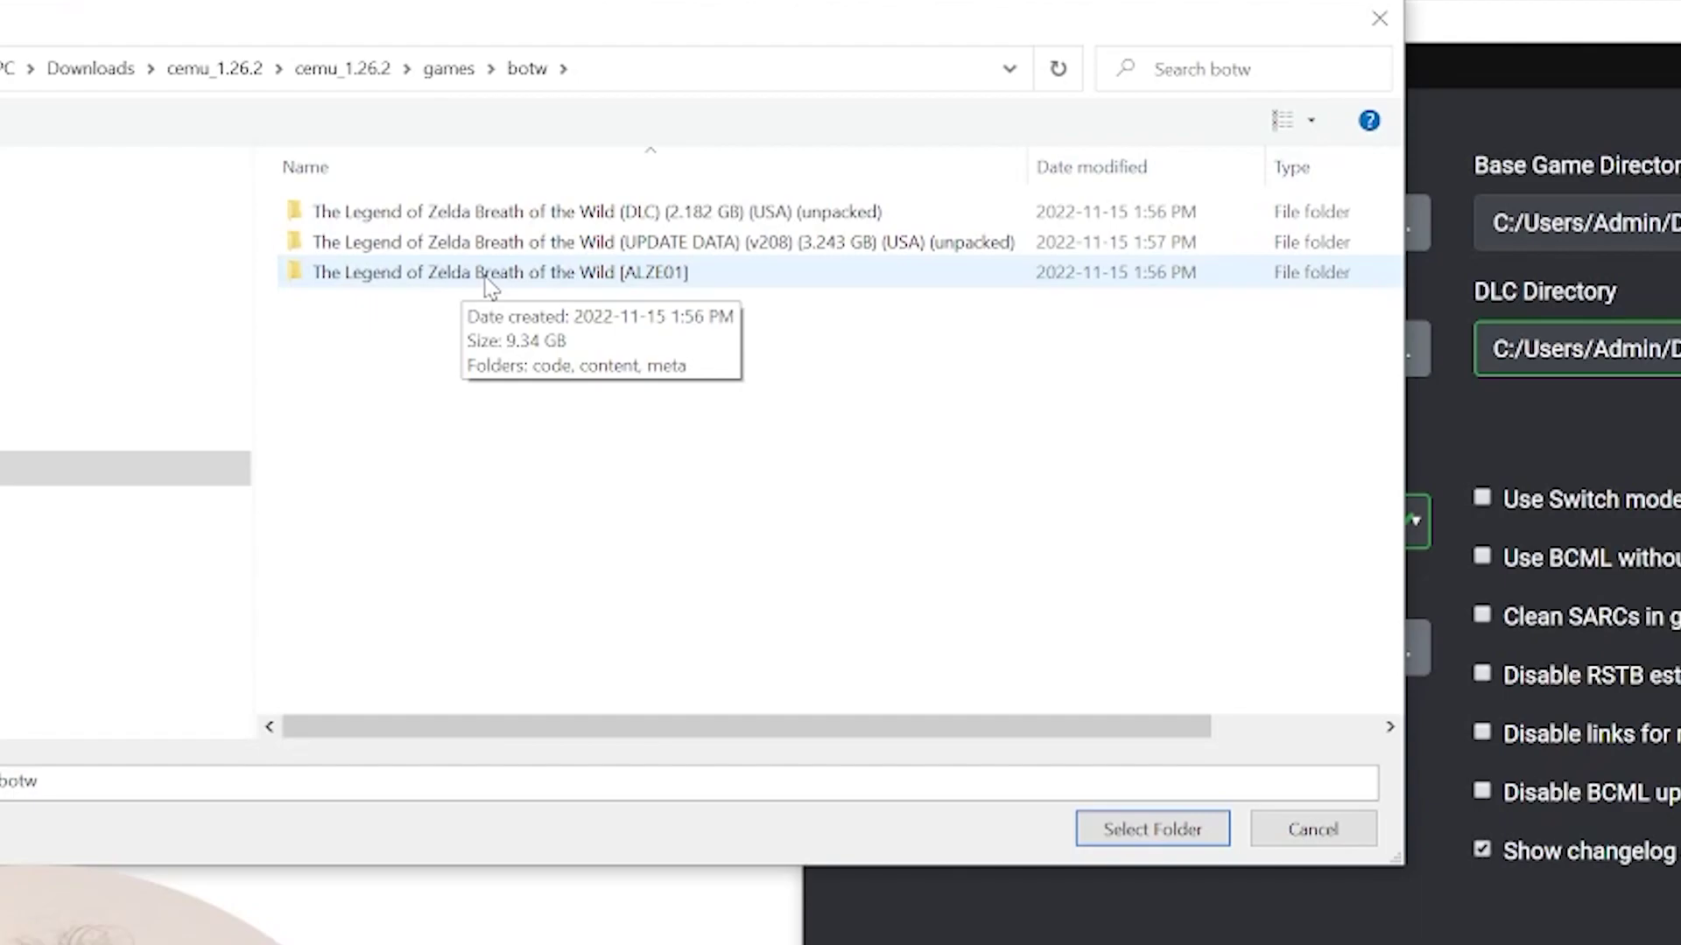
{"action": "double_click", "coordinate": [486, 278]}
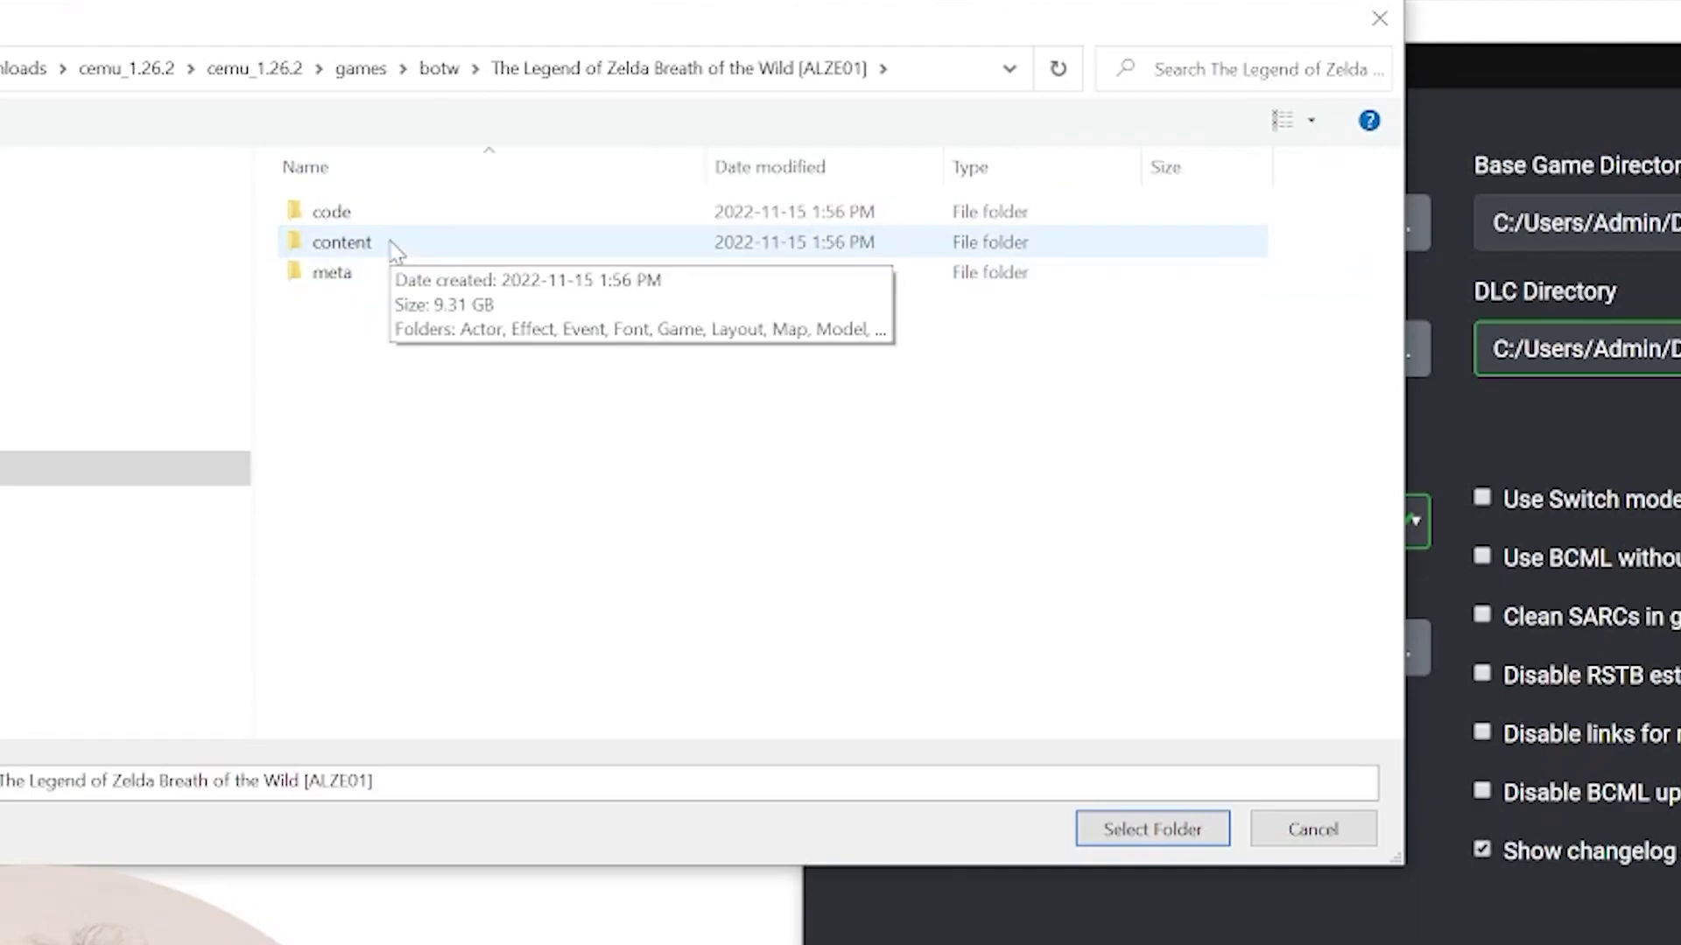
{"action": "double_click", "coordinate": [392, 248]}
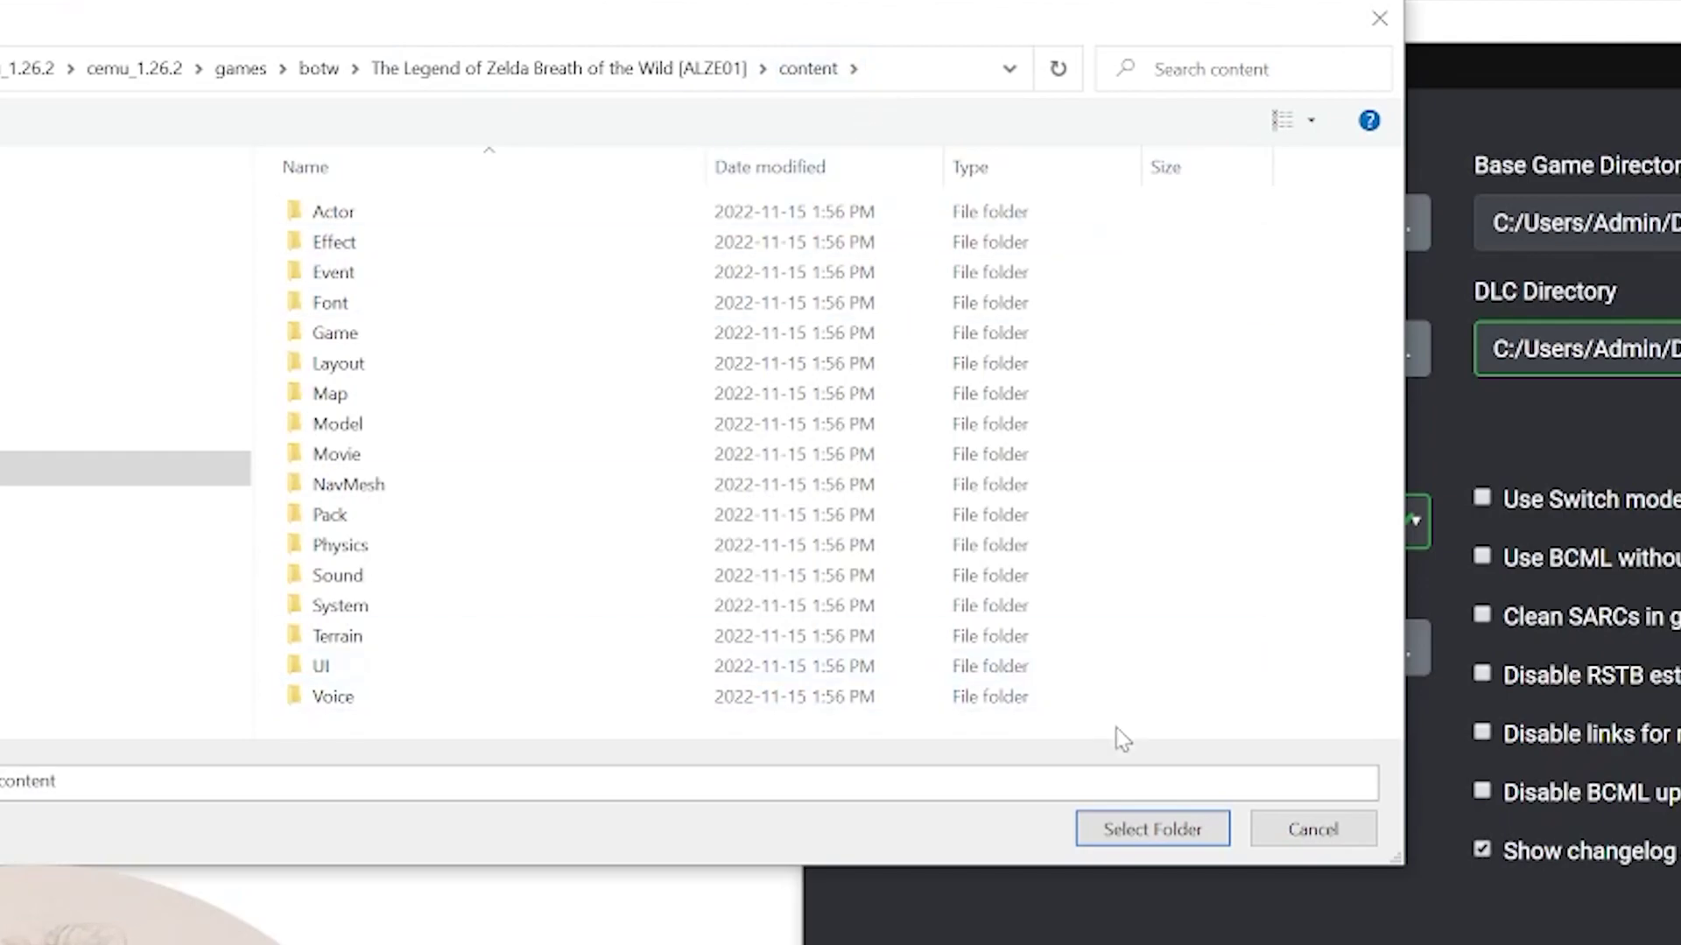
{"action": "left_click", "coordinate": [1151, 831]}
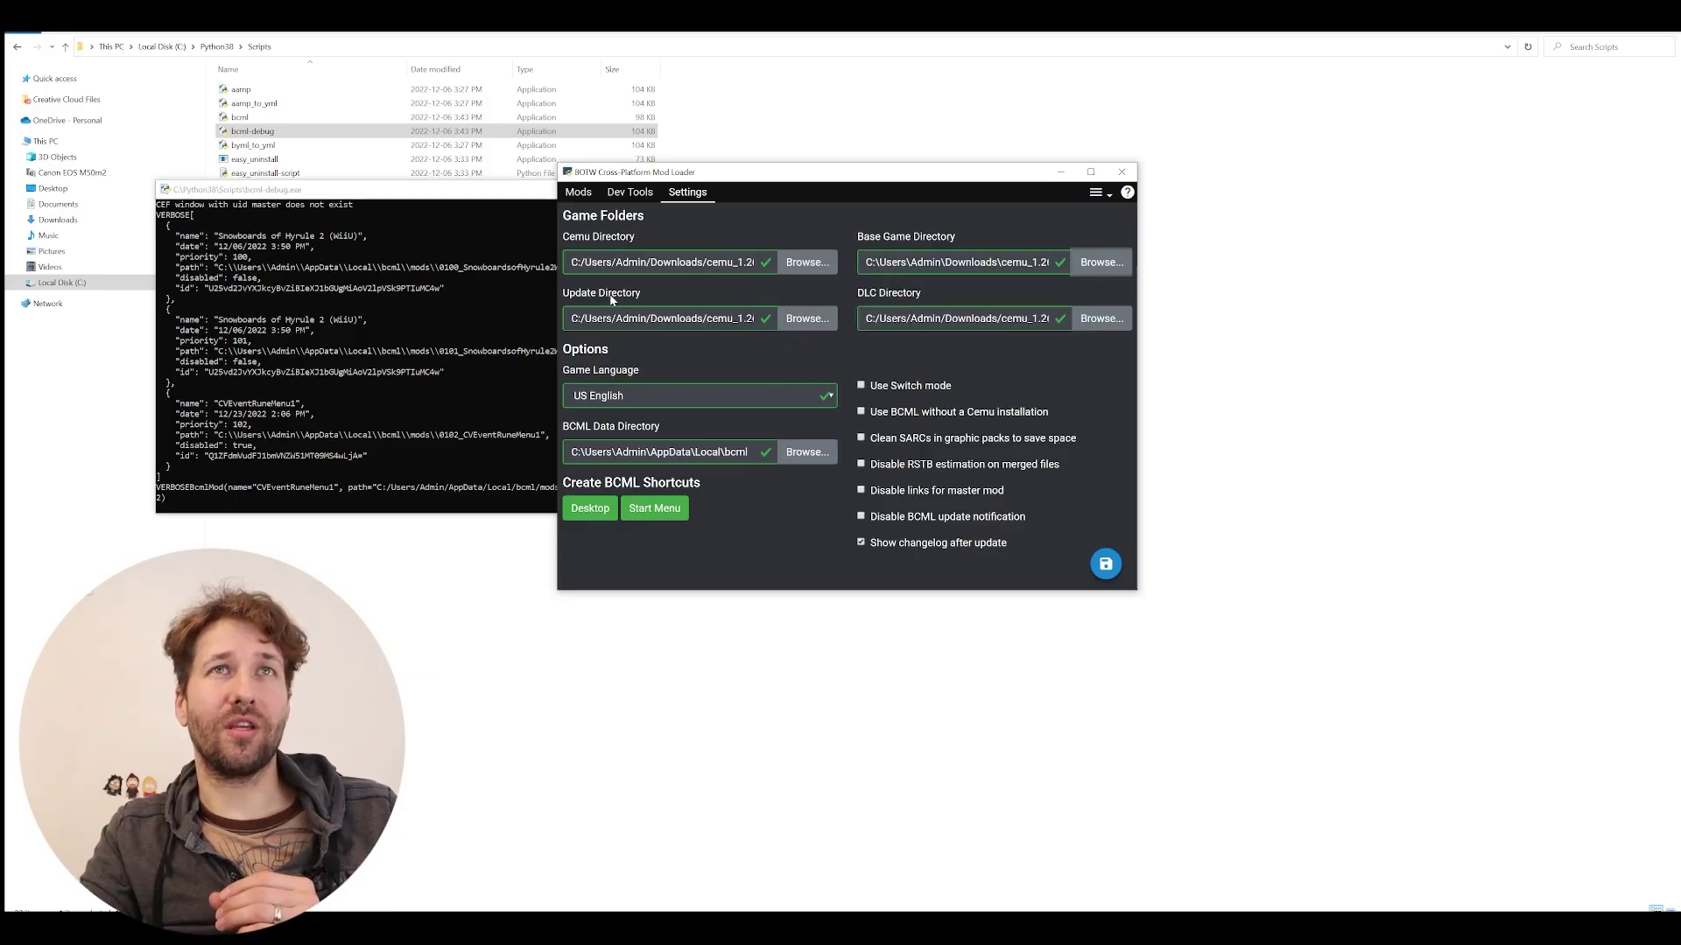
Set the update directory to the content folder inside the Breath of the Wild (UPDATE DATA) (v208) folder.
{"action": "left_click", "coordinate": [809, 321]}
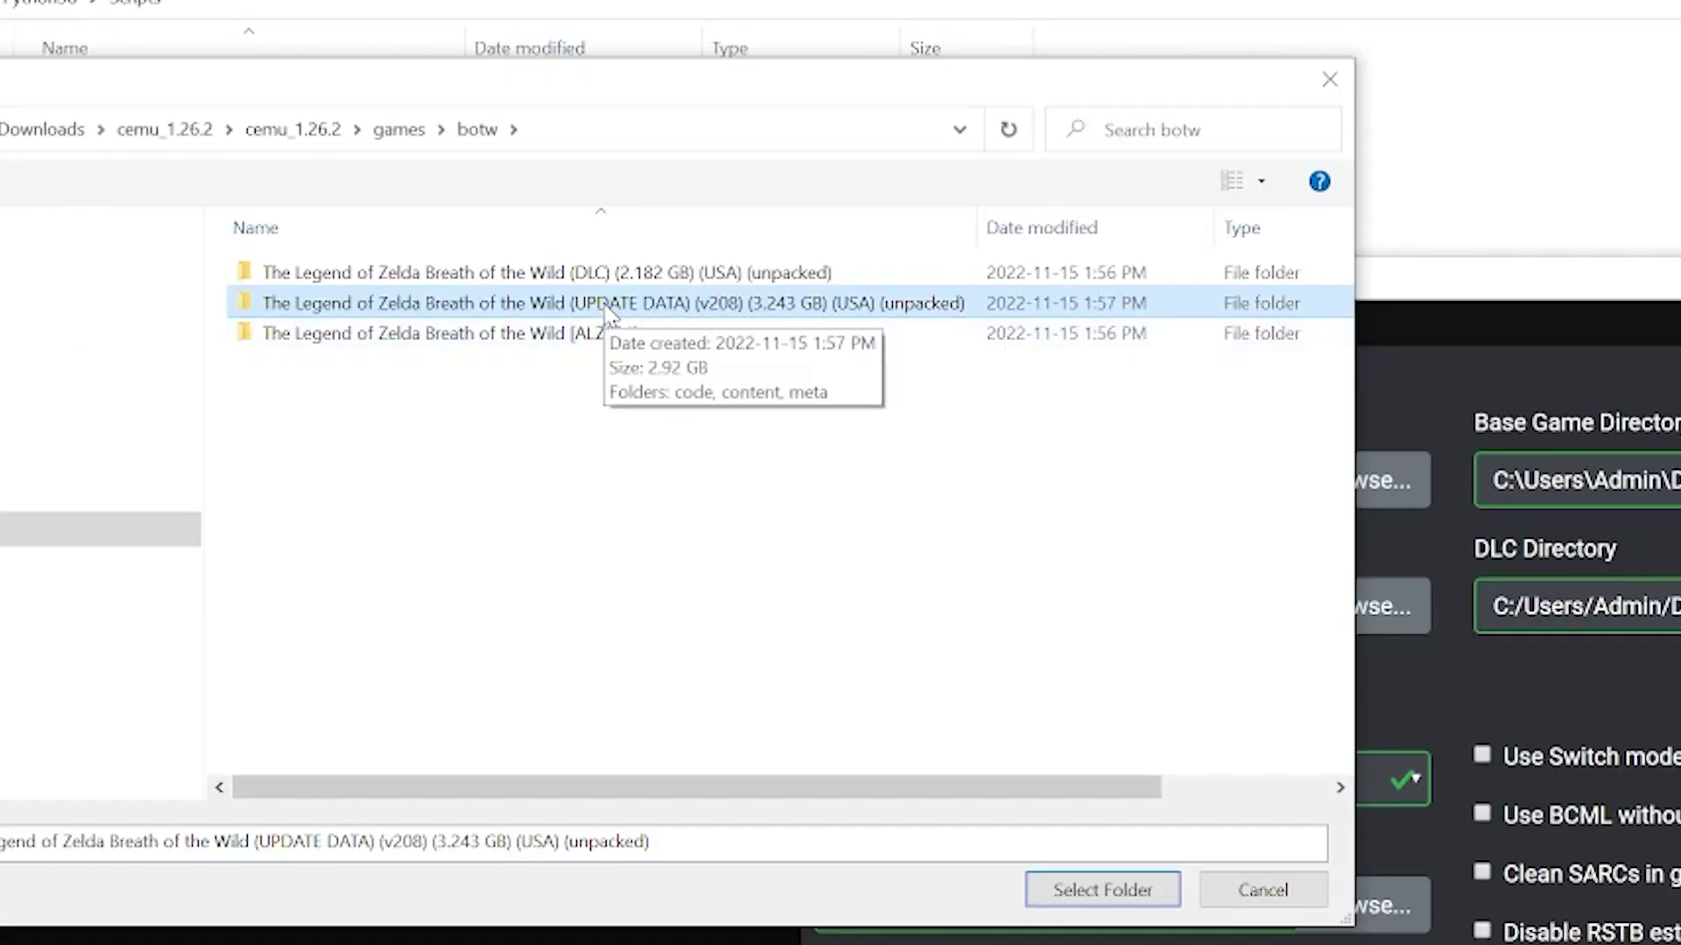
{"action": "double_click", "coordinate": [608, 313]}
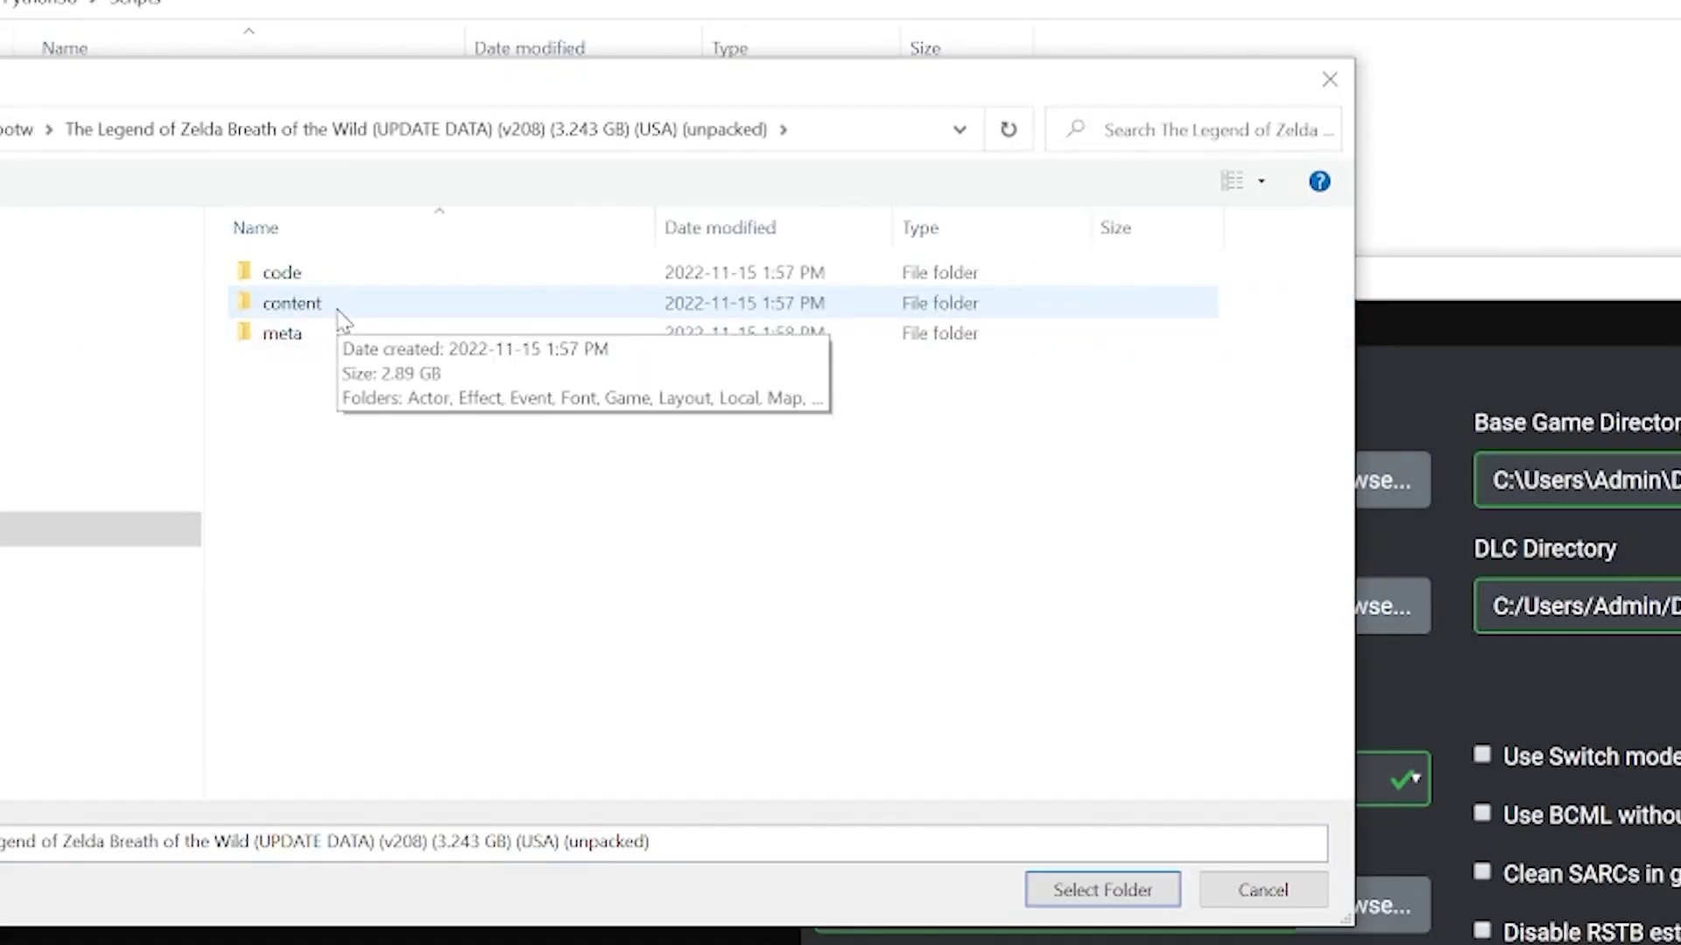
{"action": "double_click", "coordinate": [342, 317]}
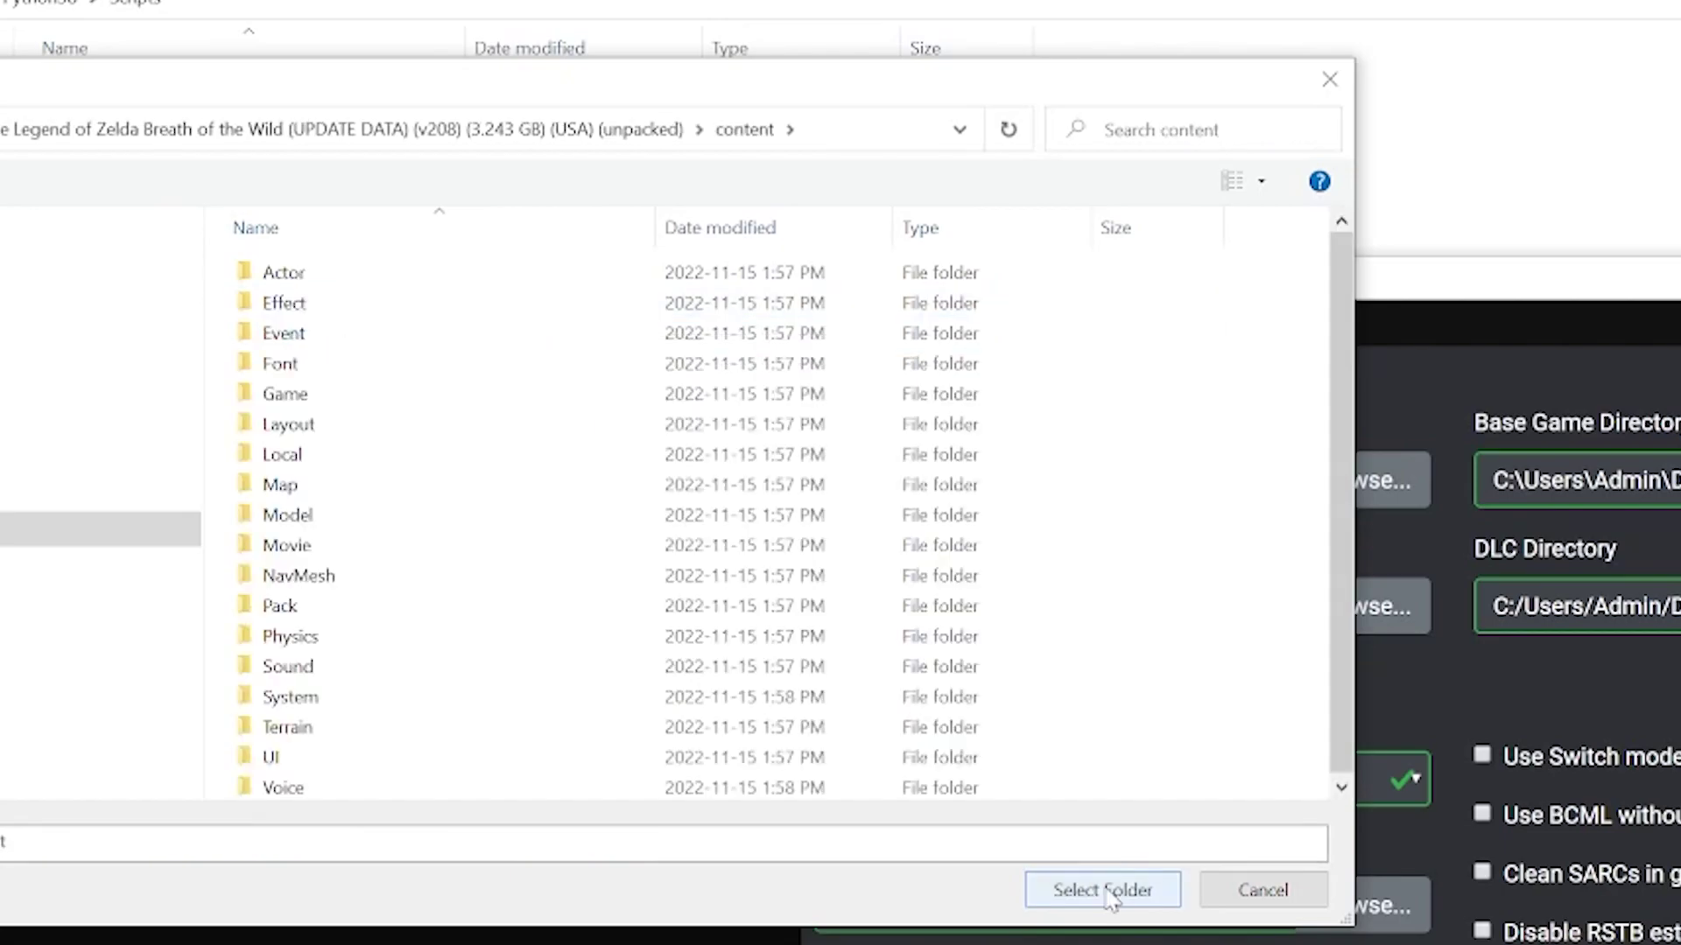
{"action": "left_click", "coordinate": [1108, 893]}
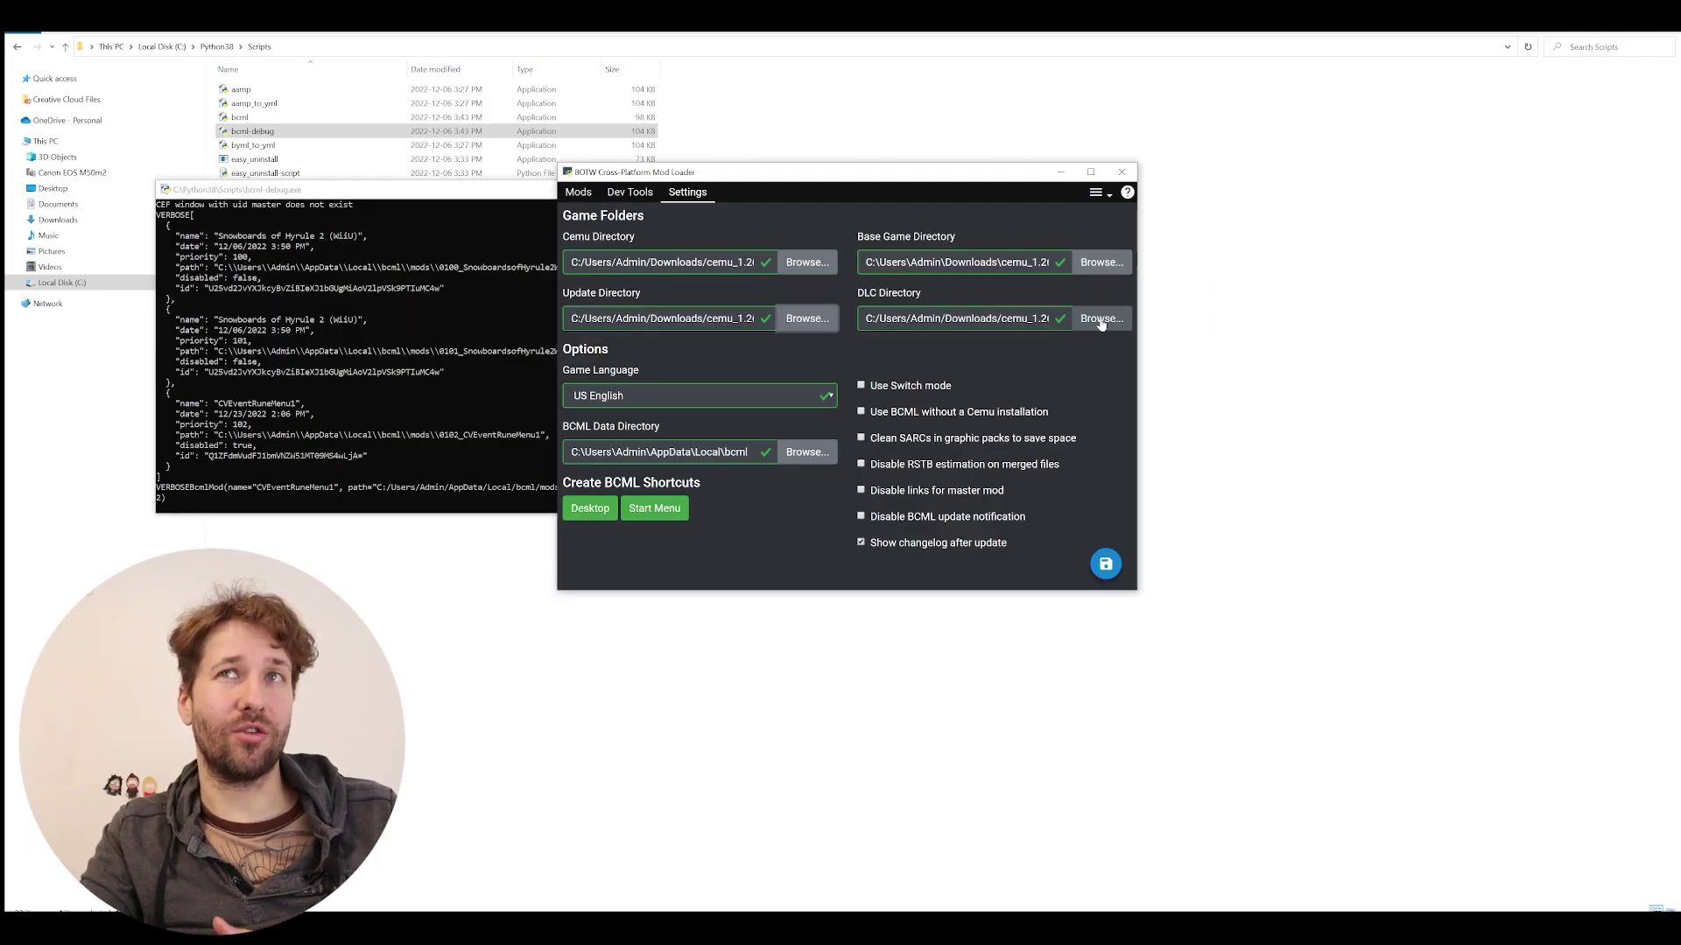
Set the DLC directory to content\0010 inside the Breath of the Wild (DLC) folder and save the settings.
{"action": "left_click", "coordinate": [1101, 320]}
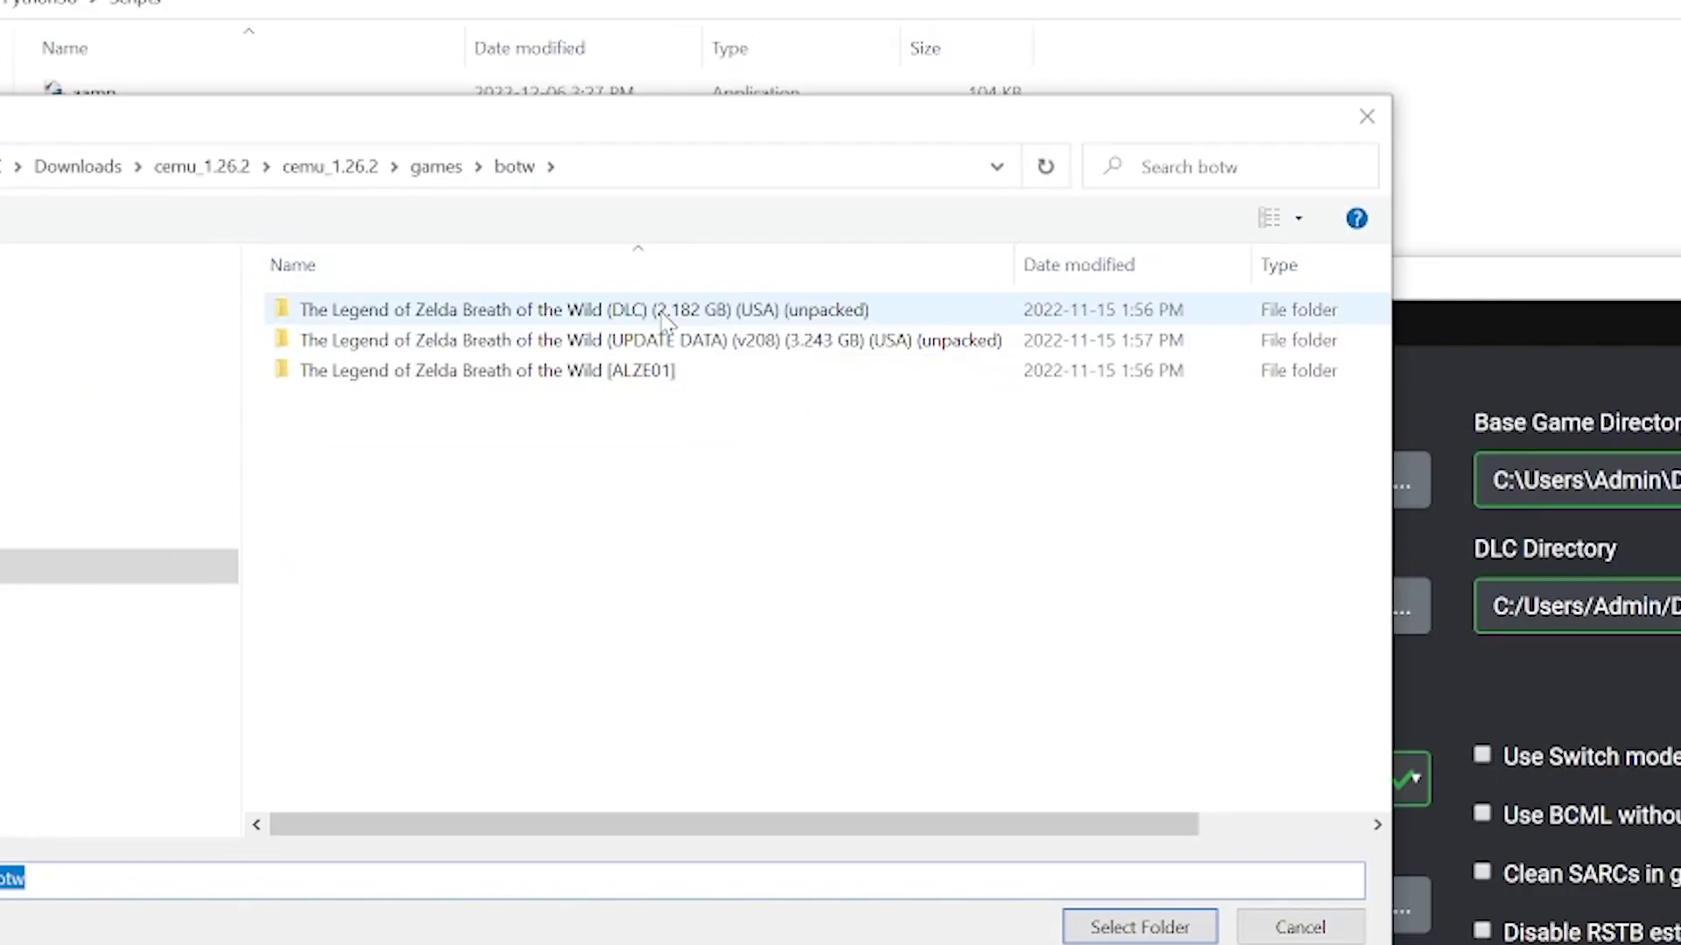
{"action": "double_click", "coordinate": [665, 321]}
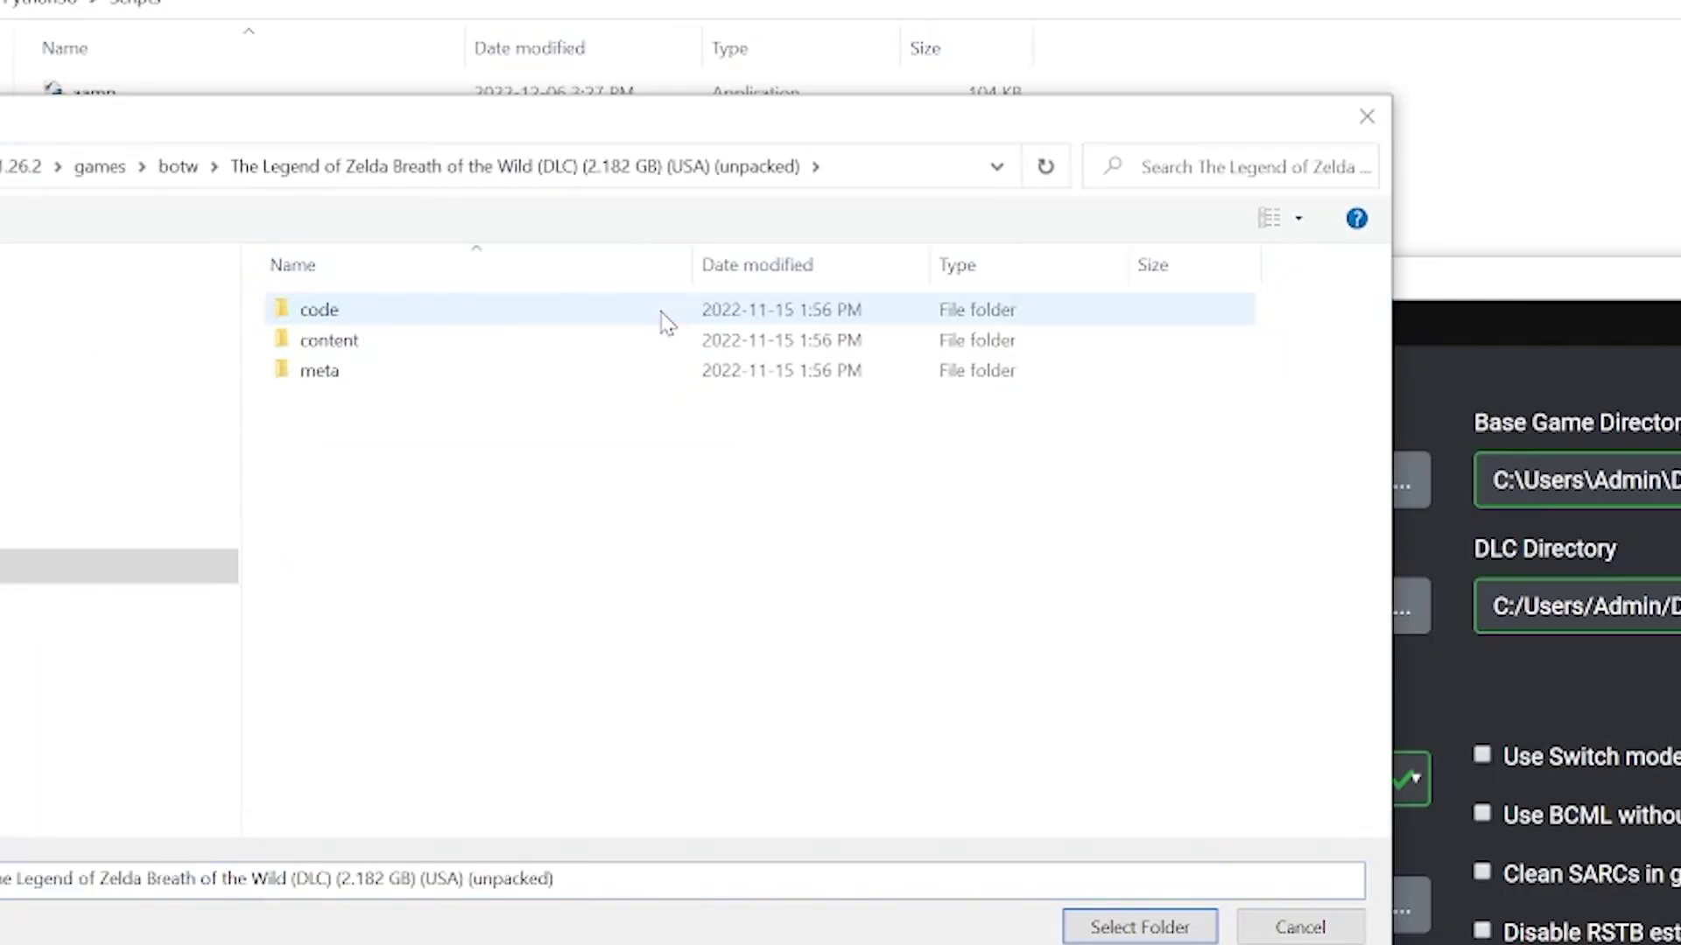
{"action": "double_click", "coordinate": [329, 341]}
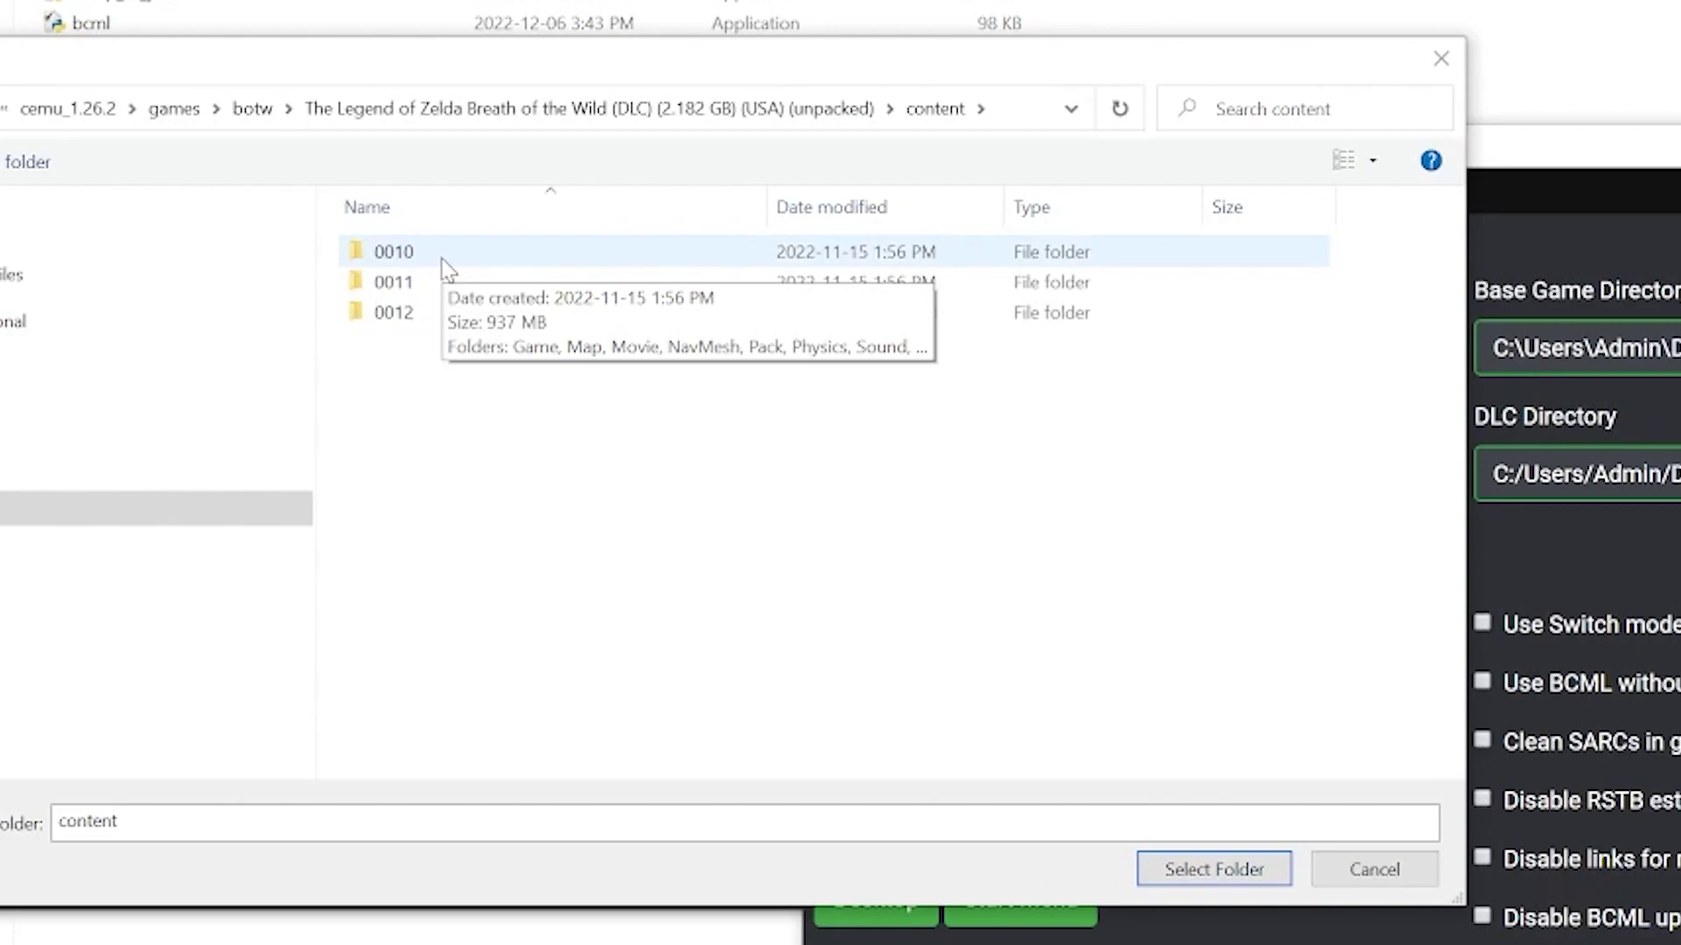
{"action": "double_click", "coordinate": [441, 259]}
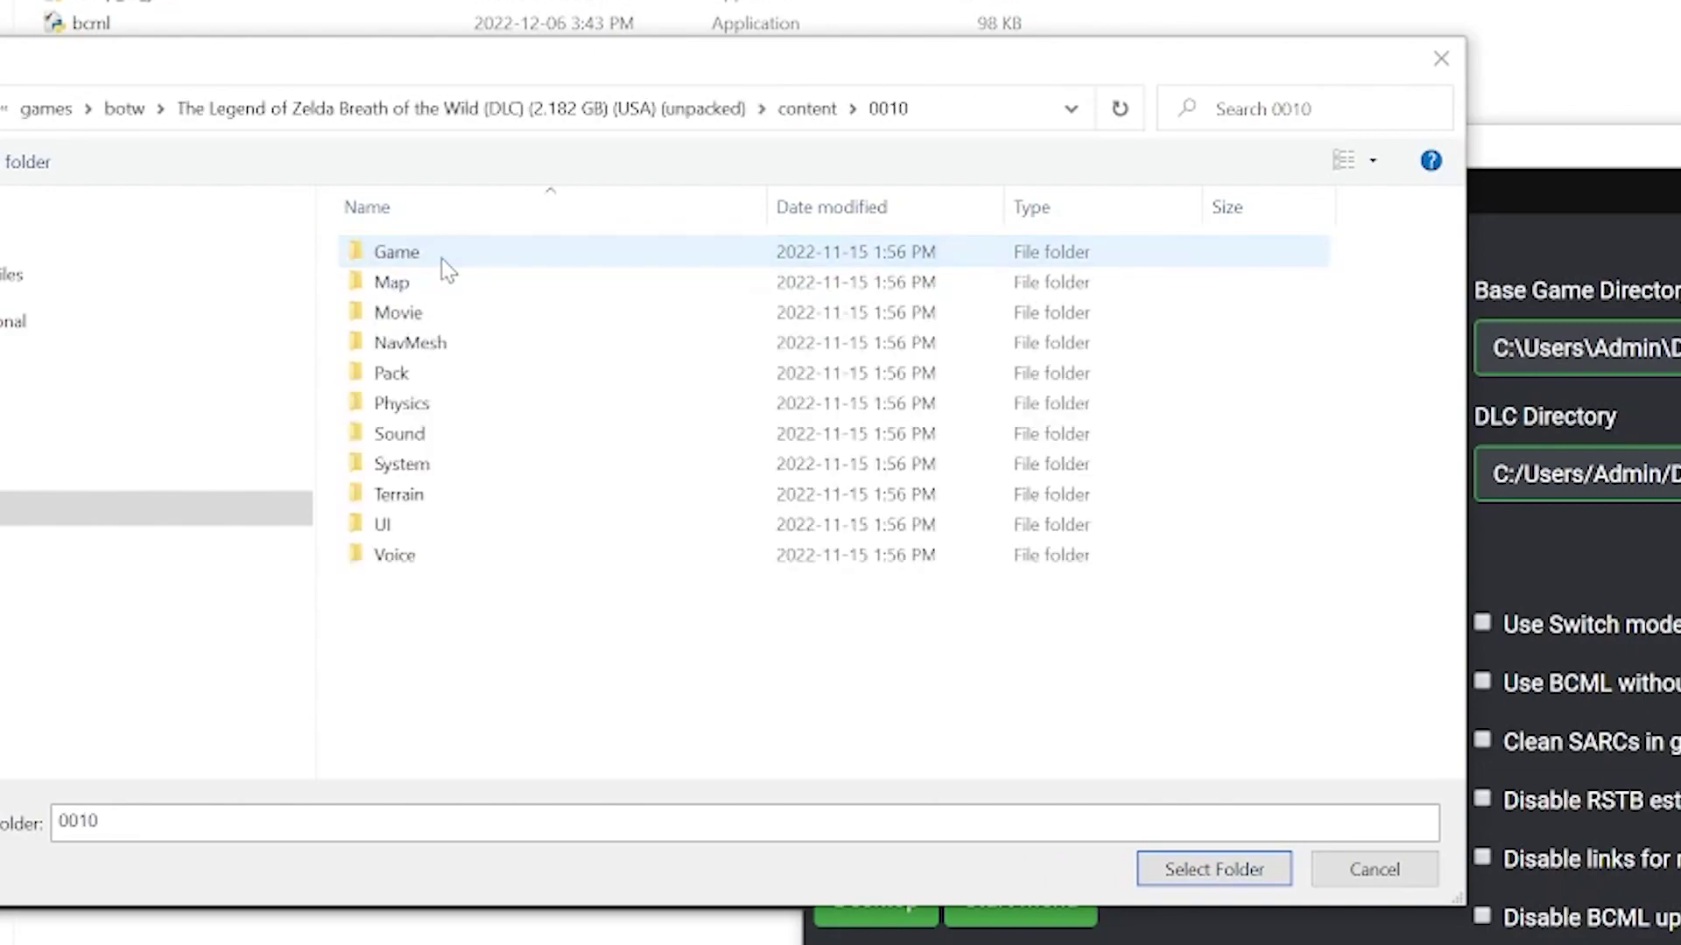
{"action": "left_click", "coordinate": [1221, 875]}
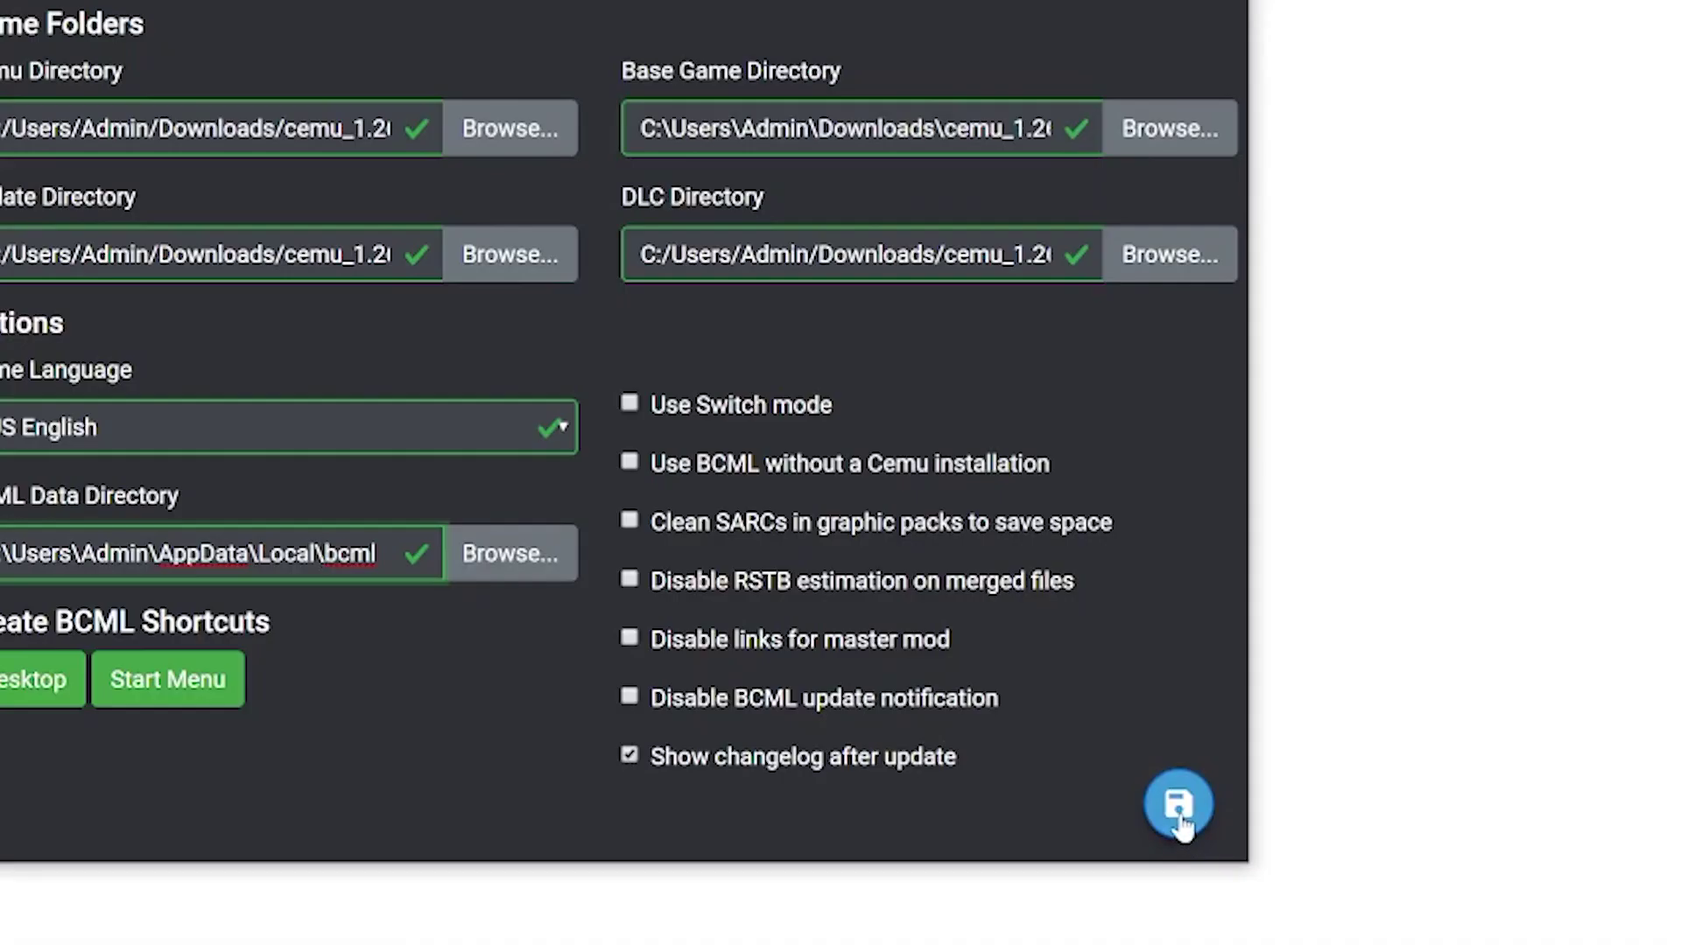
{"action": "left_click", "coordinate": [1179, 819]}
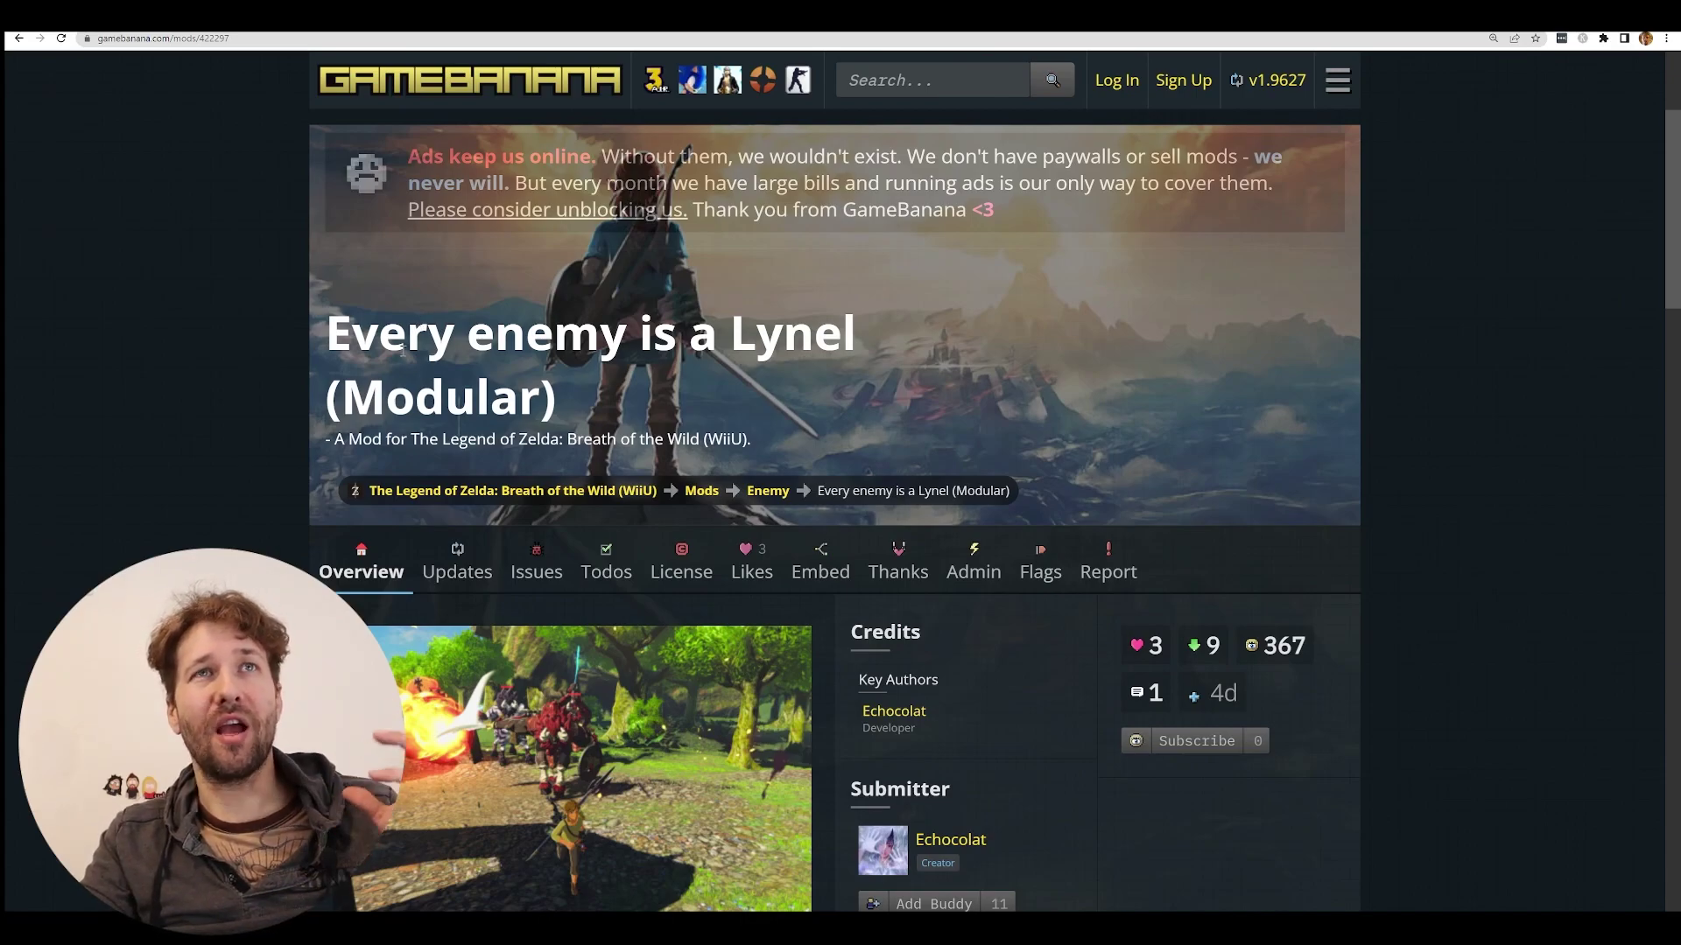
Manually download the allenemiesarelynelsv2.bnp file from the Every enemy is a Lynel (Modular) mod page.
{"action": "scroll", "coordinate": [656, 310], "scroll_direction": "down", "scroll_amount": 4}
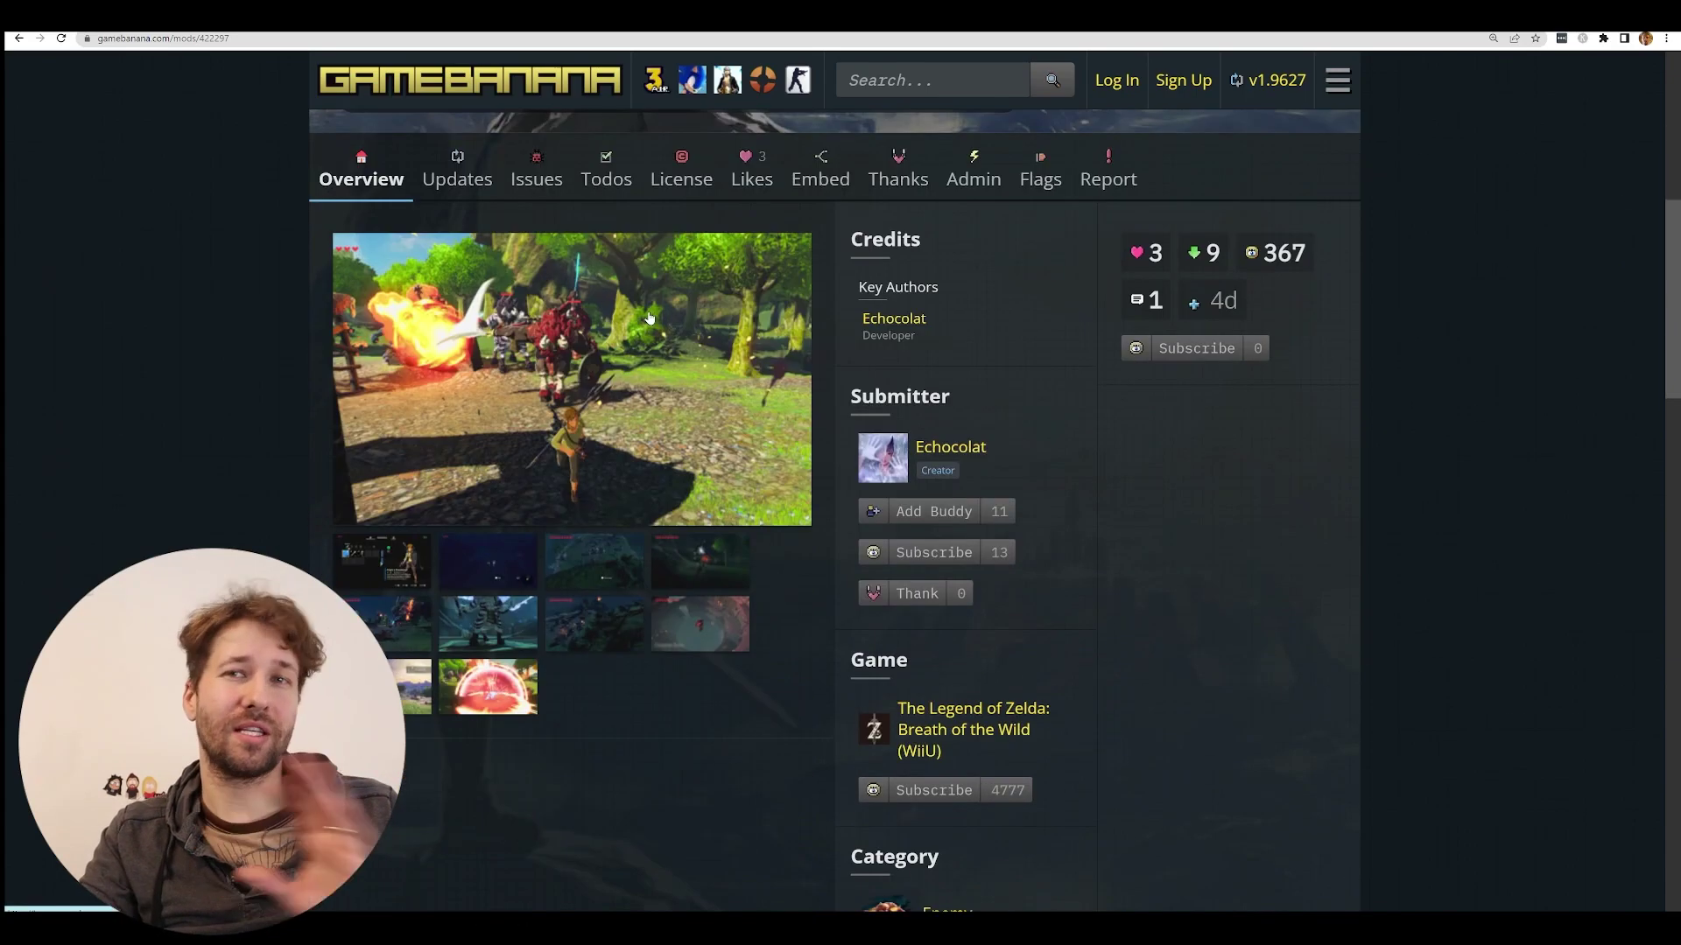
{"action": "scroll", "coordinate": [661, 354], "scroll_direction": "down", "scroll_amount": 7}
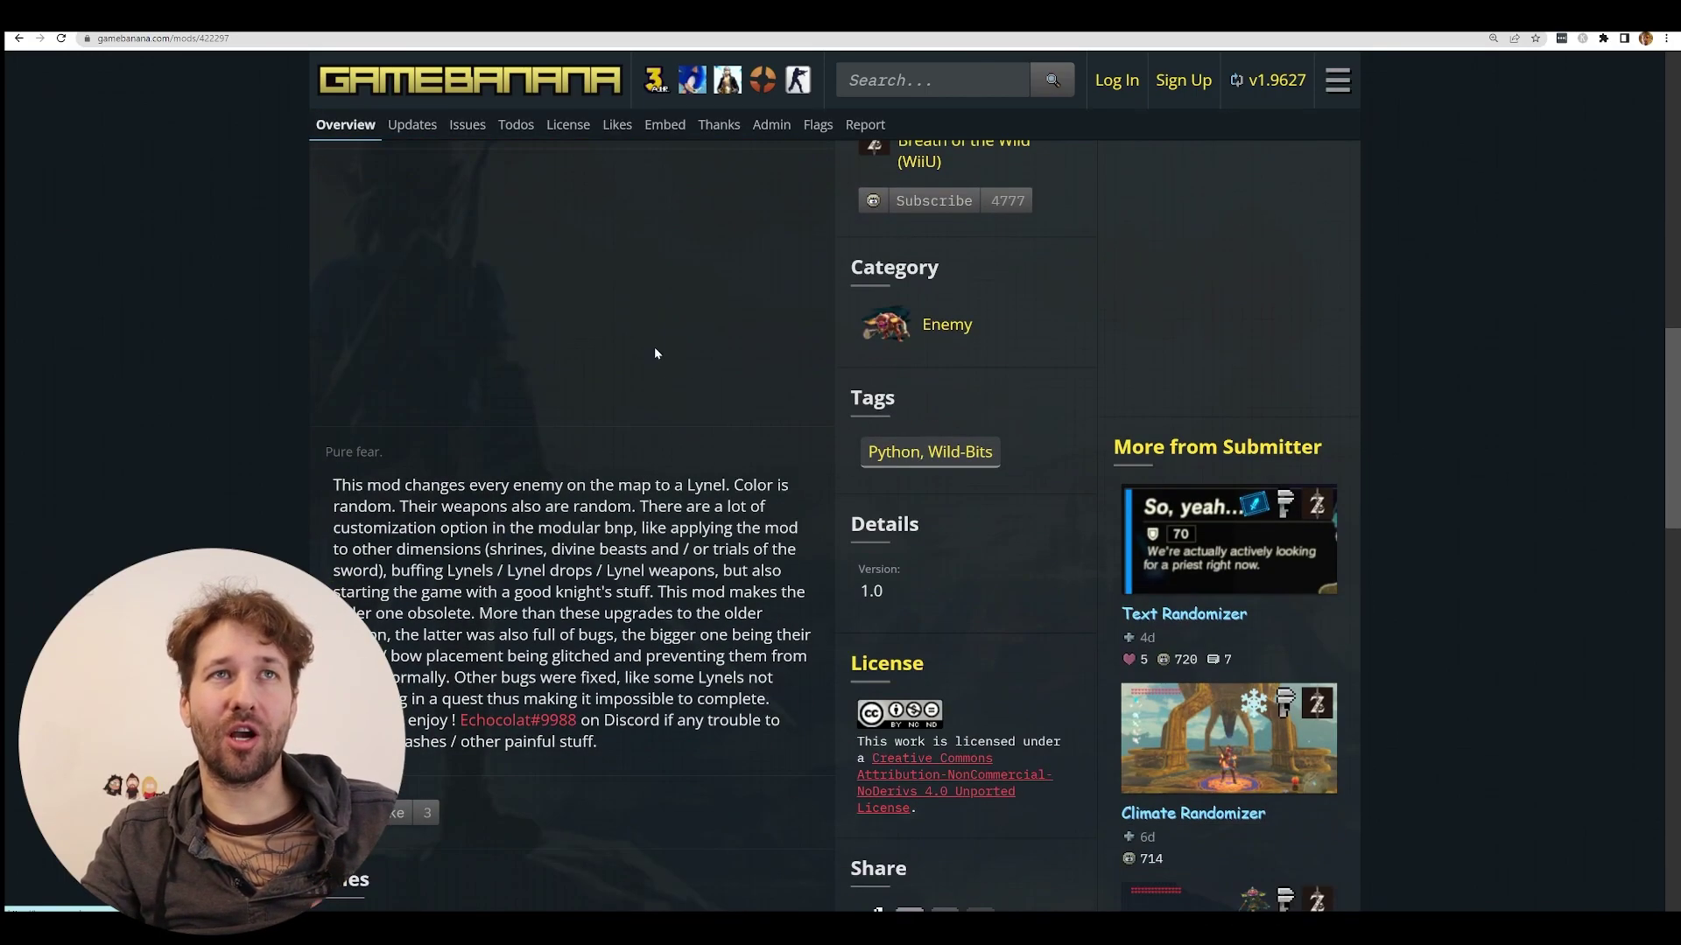
{"action": "scroll", "coordinate": [508, 501], "scroll_direction": "up", "scroll_amount": 5}
{"action": "scroll", "coordinate": [508, 501], "scroll_direction": "down", "scroll_amount": 10}
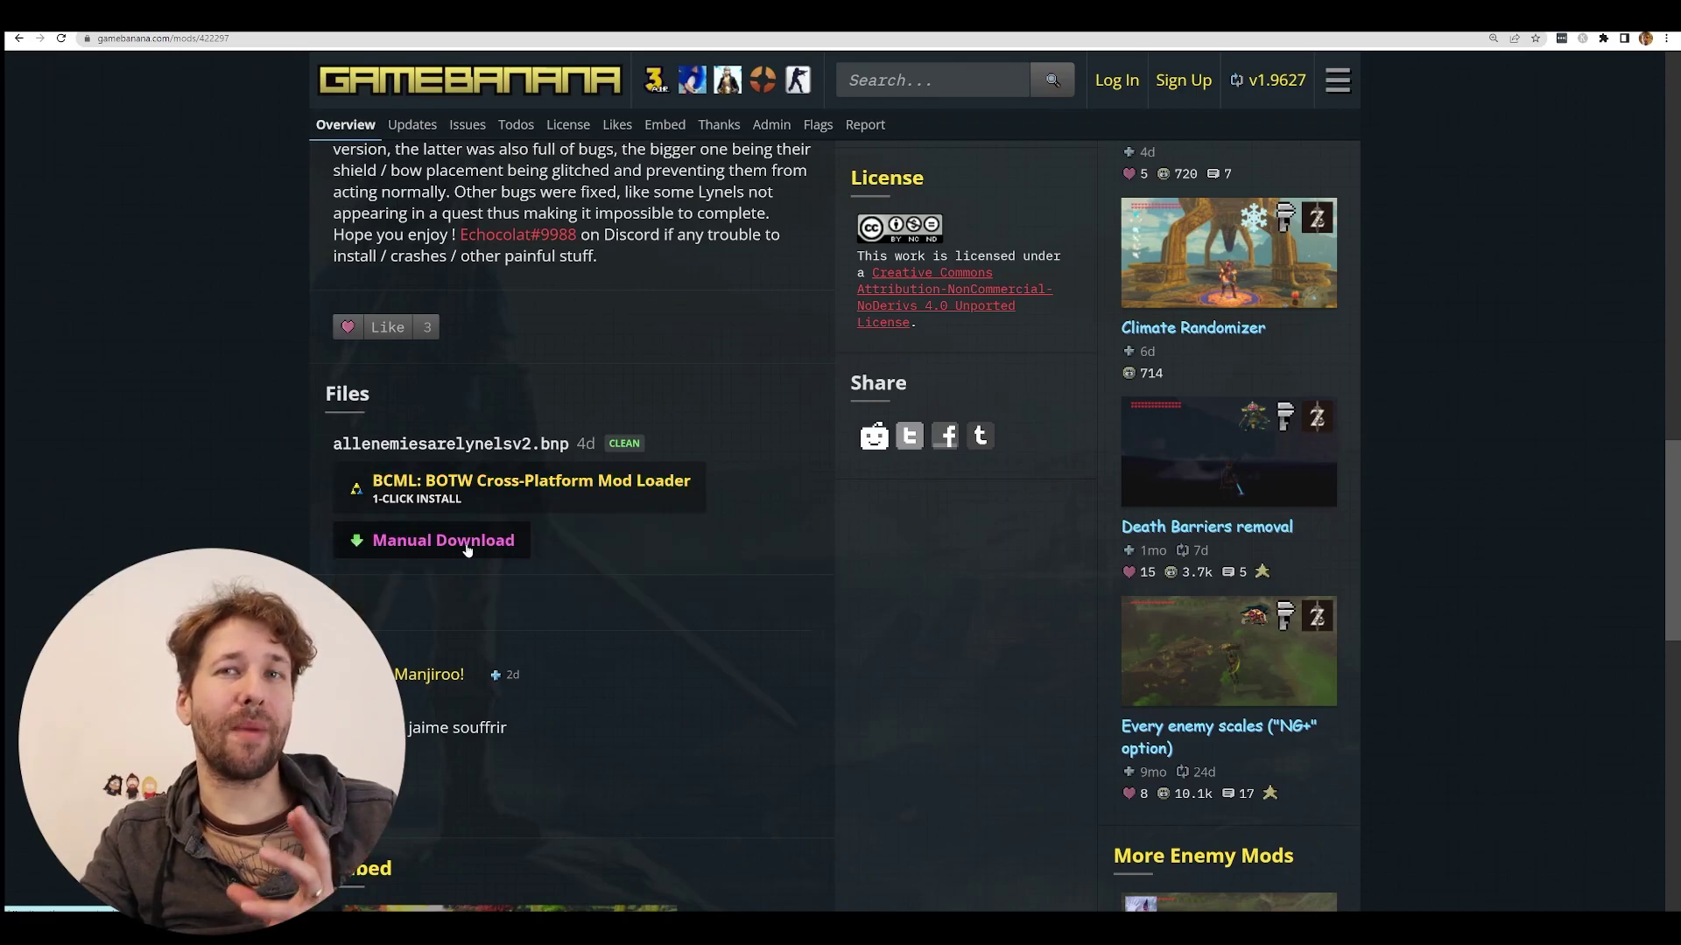
{"action": "left_click", "coordinate": [467, 549]}
{"action": "left_click", "coordinate": [780, 236]}
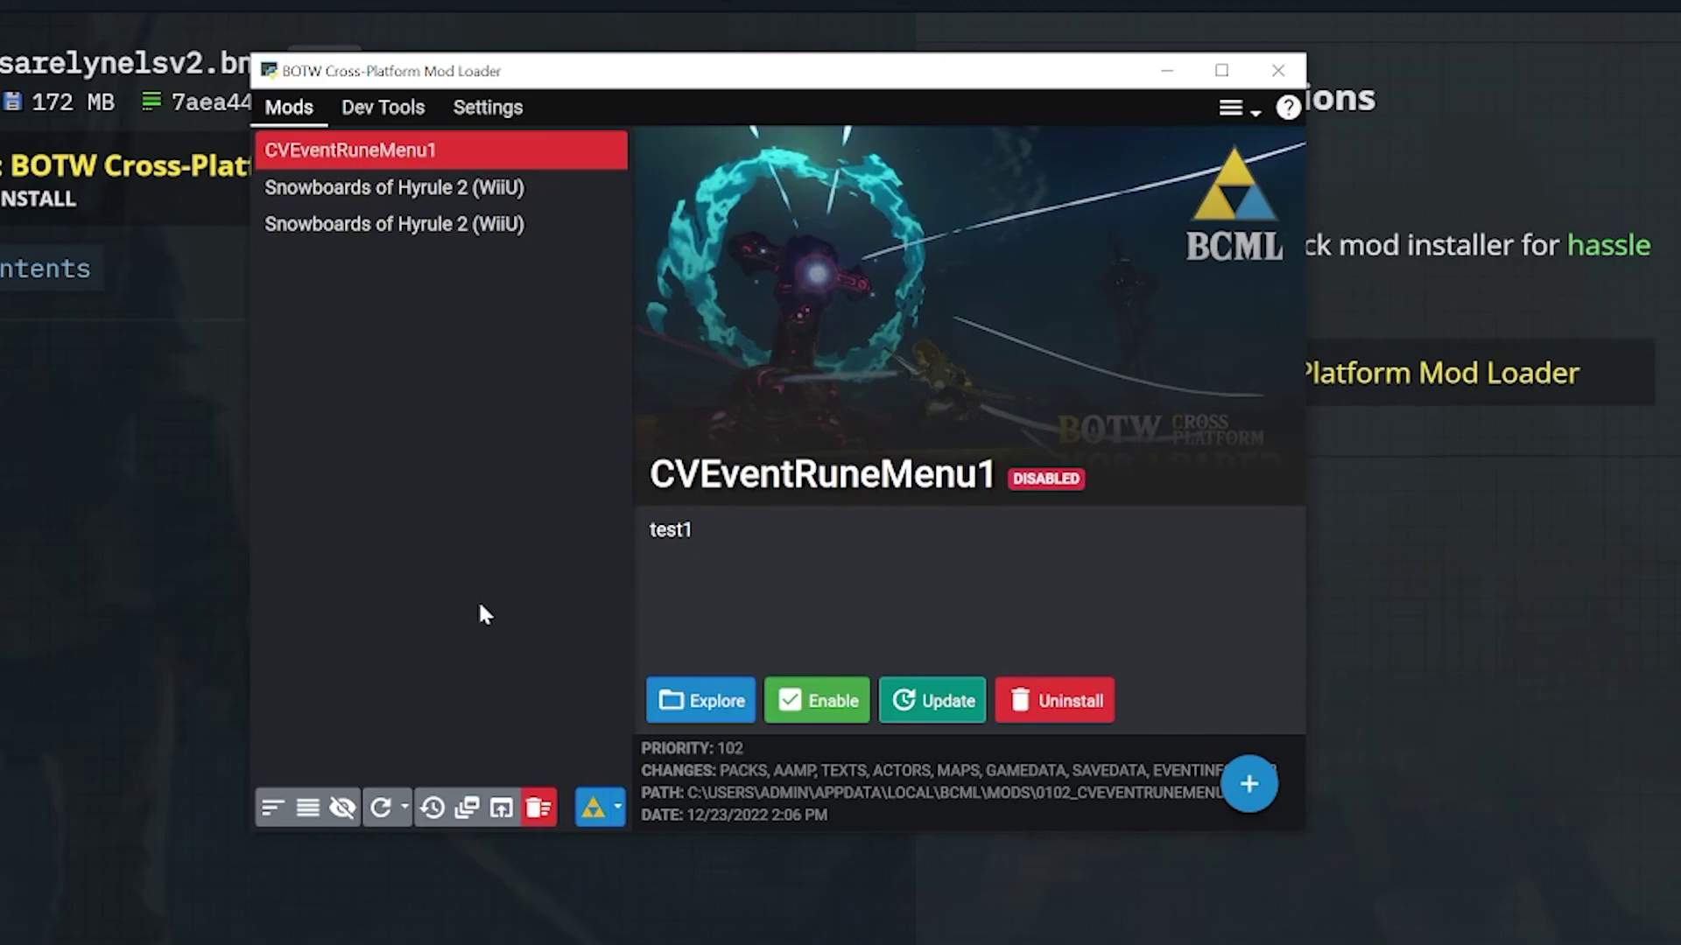
Load the allenemiesarelynelsv2 BNP file from the lynels folder in Downloads into the mod loader as the mod to install.
{"action": "left_click", "coordinate": [695, 700]}
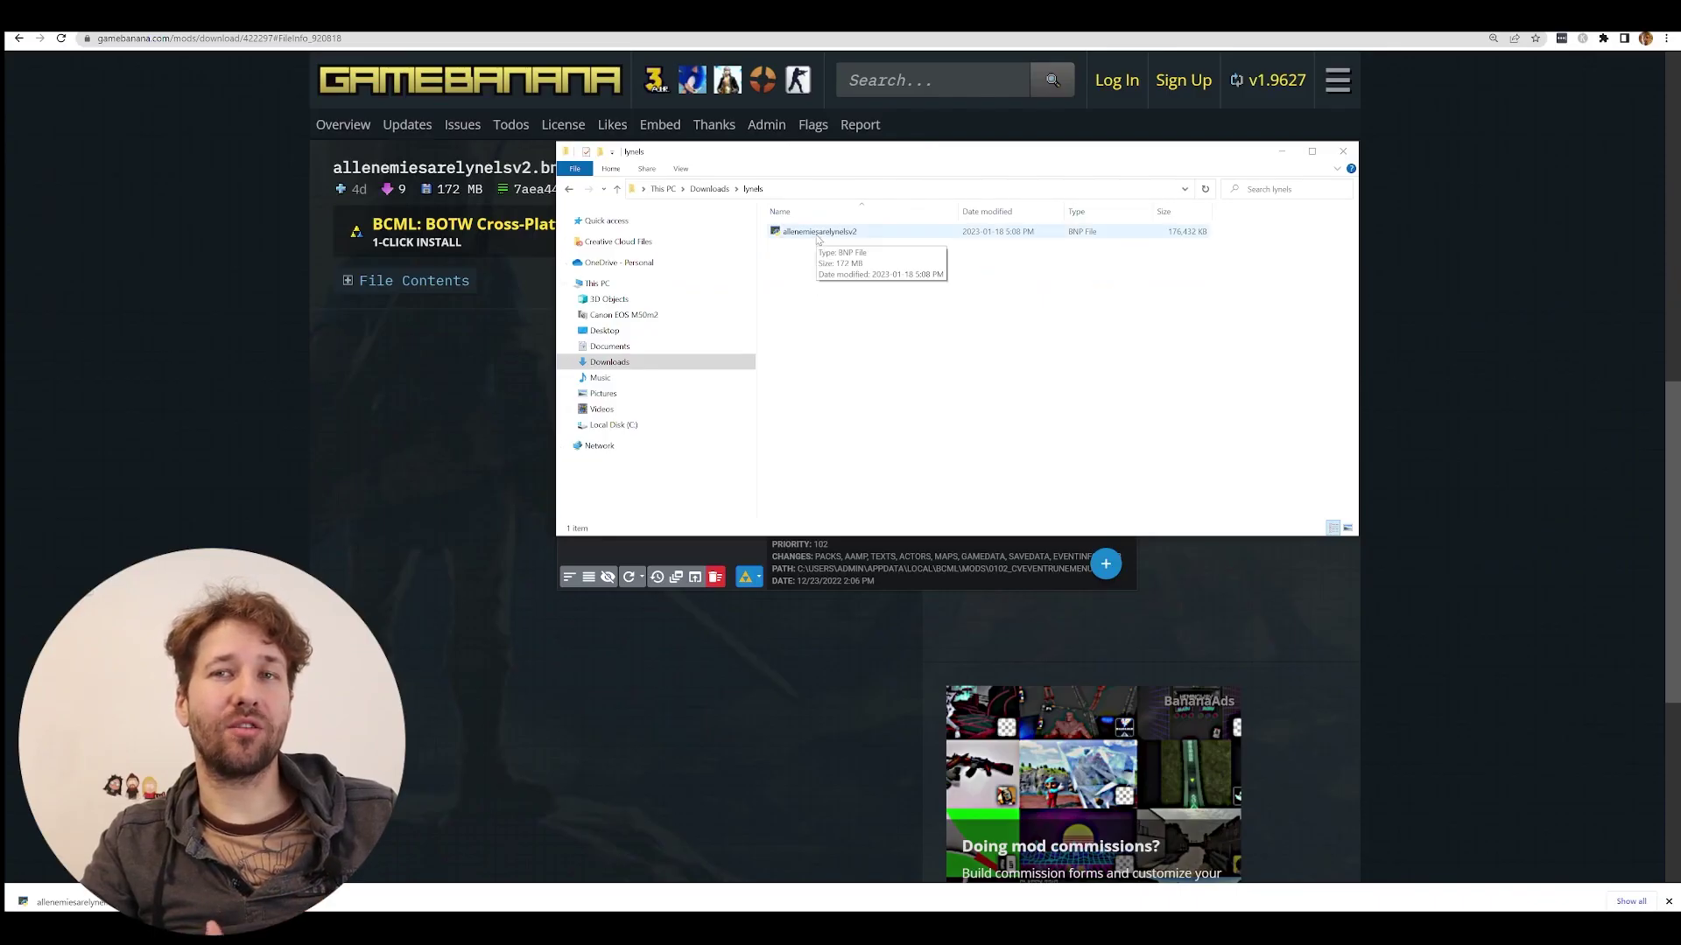
{"action": "left_click", "coordinate": [818, 232]}
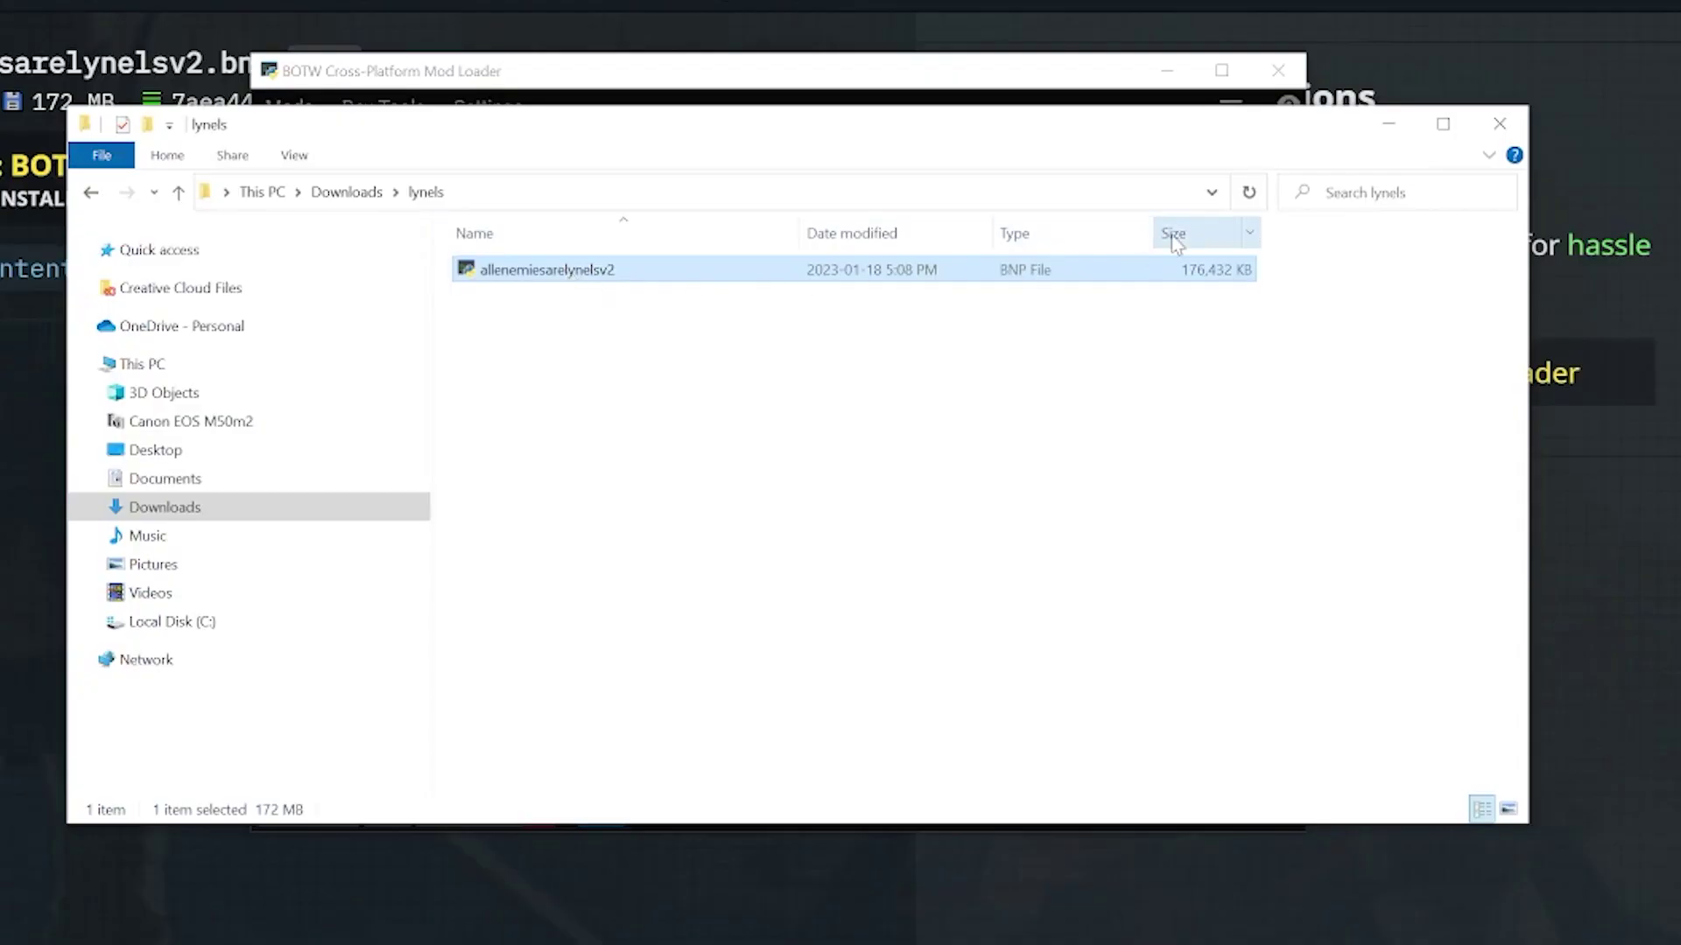
{"action": "left_click", "coordinate": [1500, 124]}
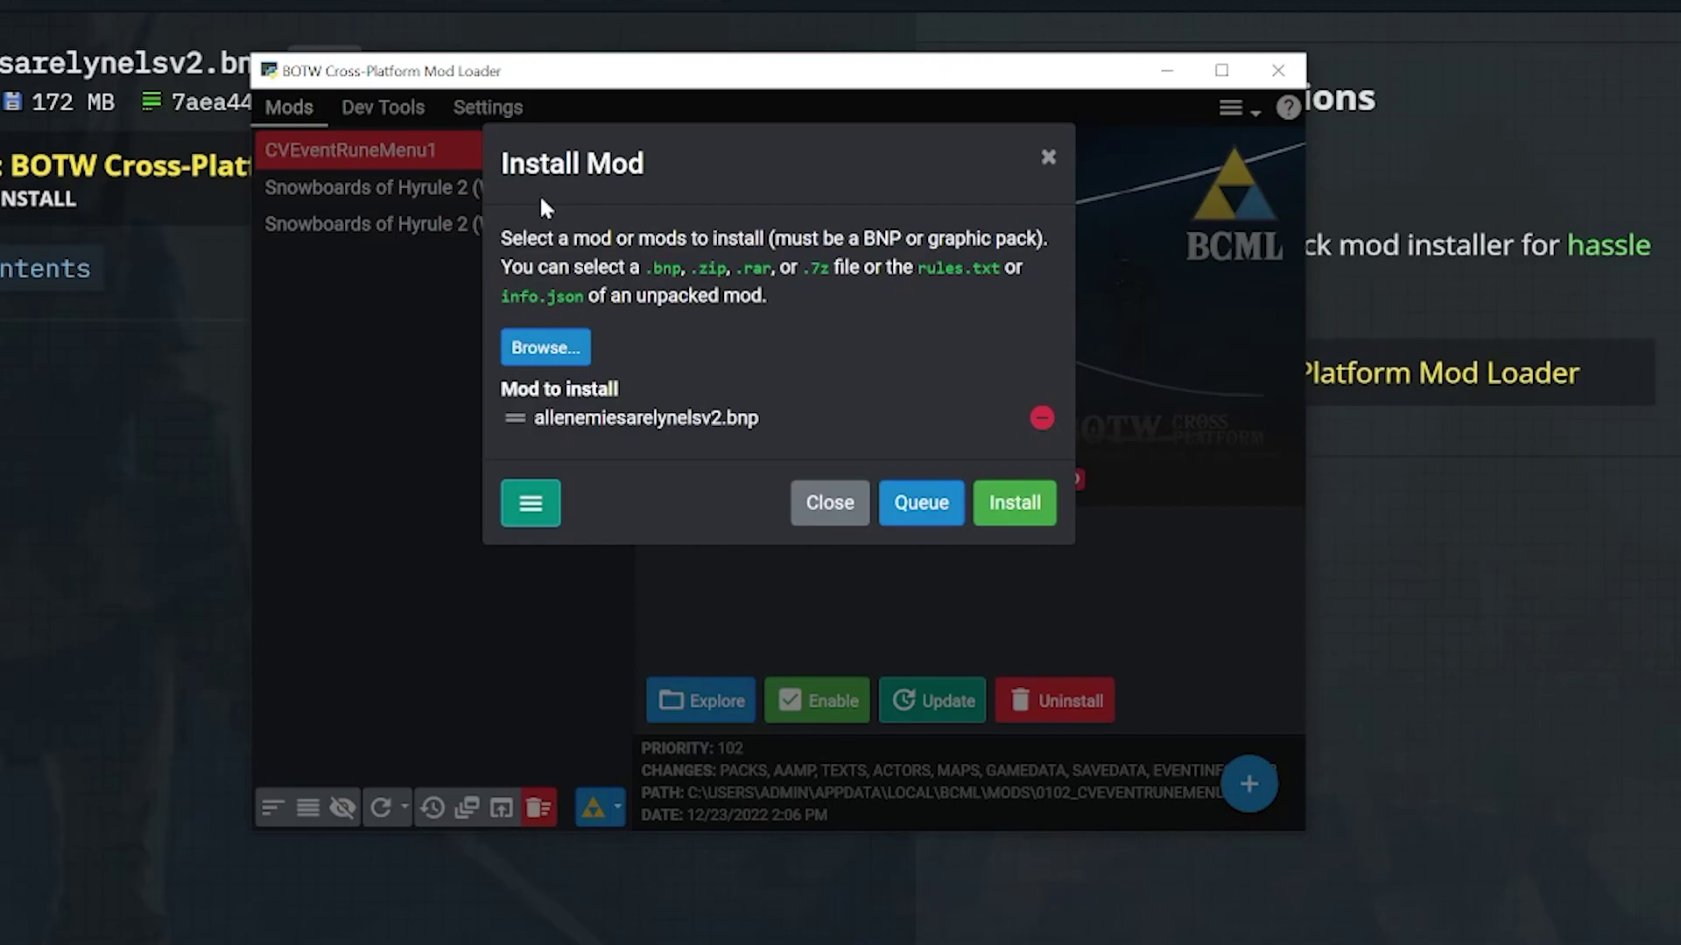
Install the Lynel mod with only the Lynels in the overworld option enabled and dismiss the completion dialog.
{"action": "left_click", "coordinate": [1015, 504]}
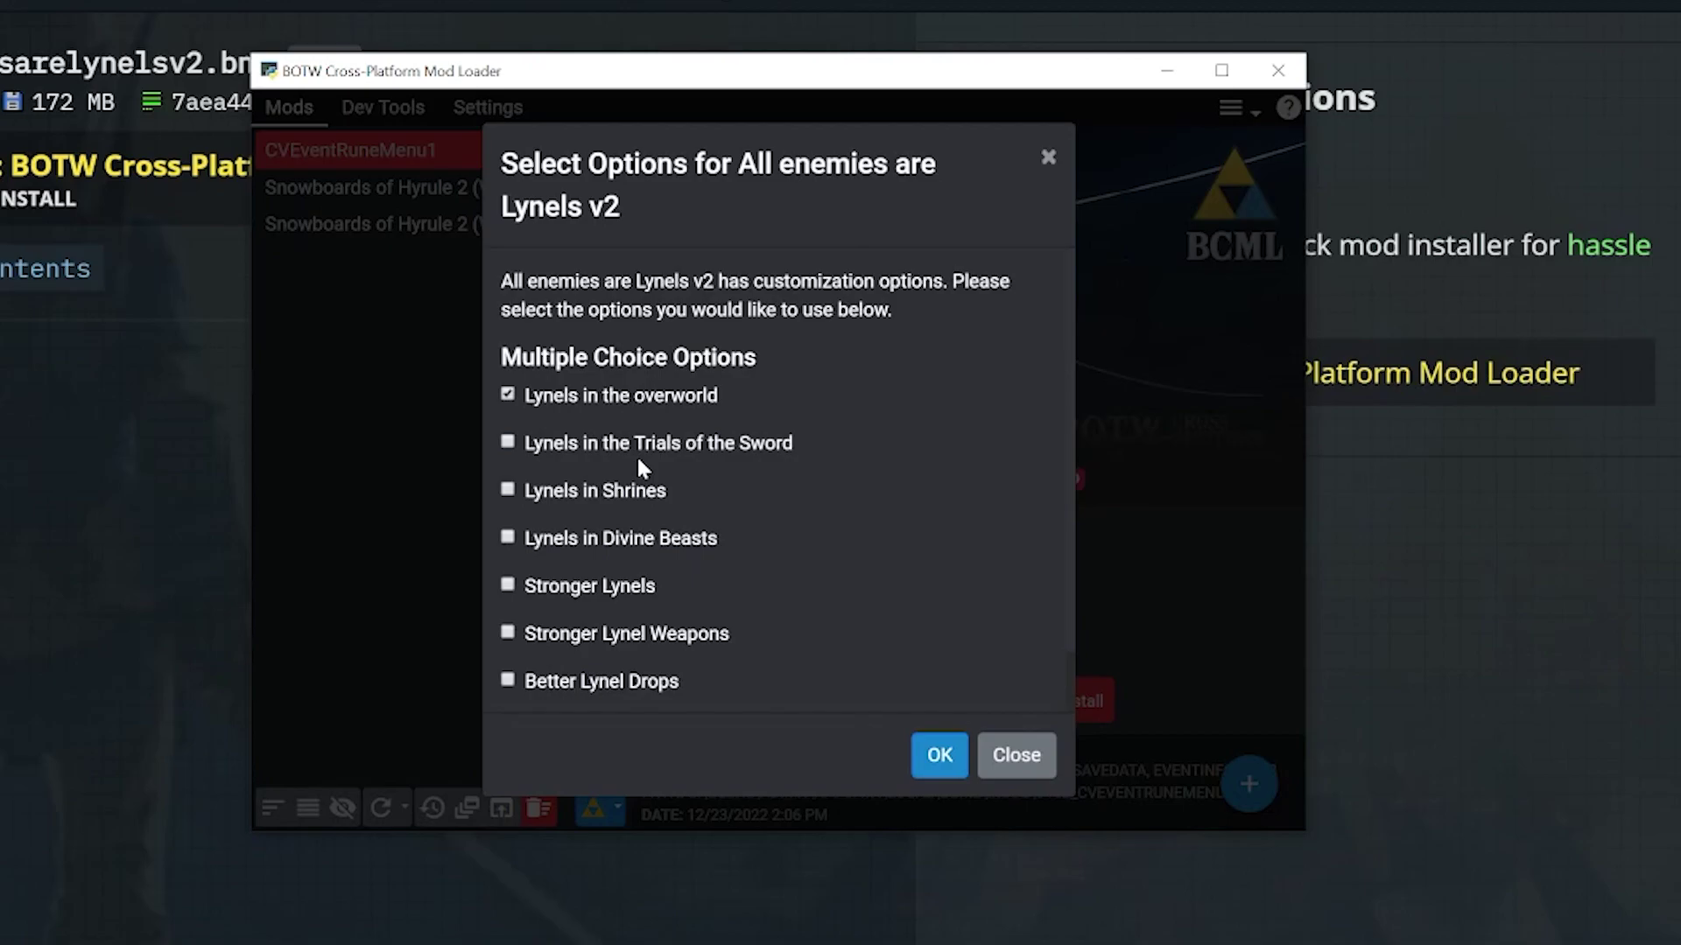
{"action": "left_click", "coordinate": [939, 754]}
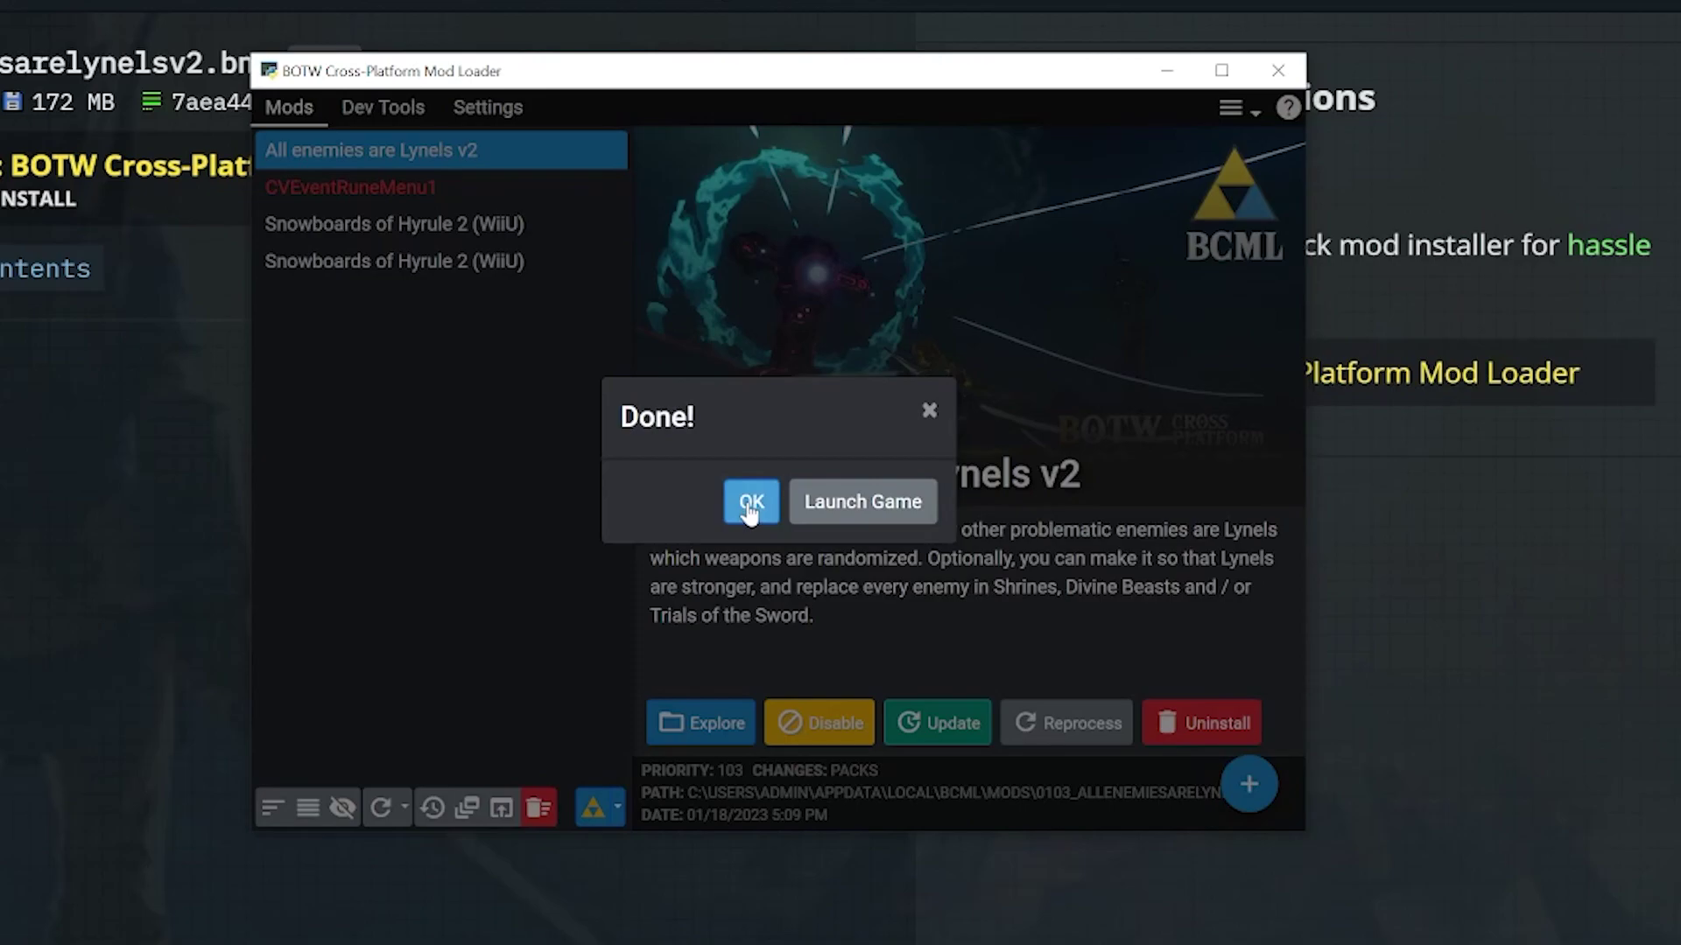
{"action": "left_click", "coordinate": [748, 508]}
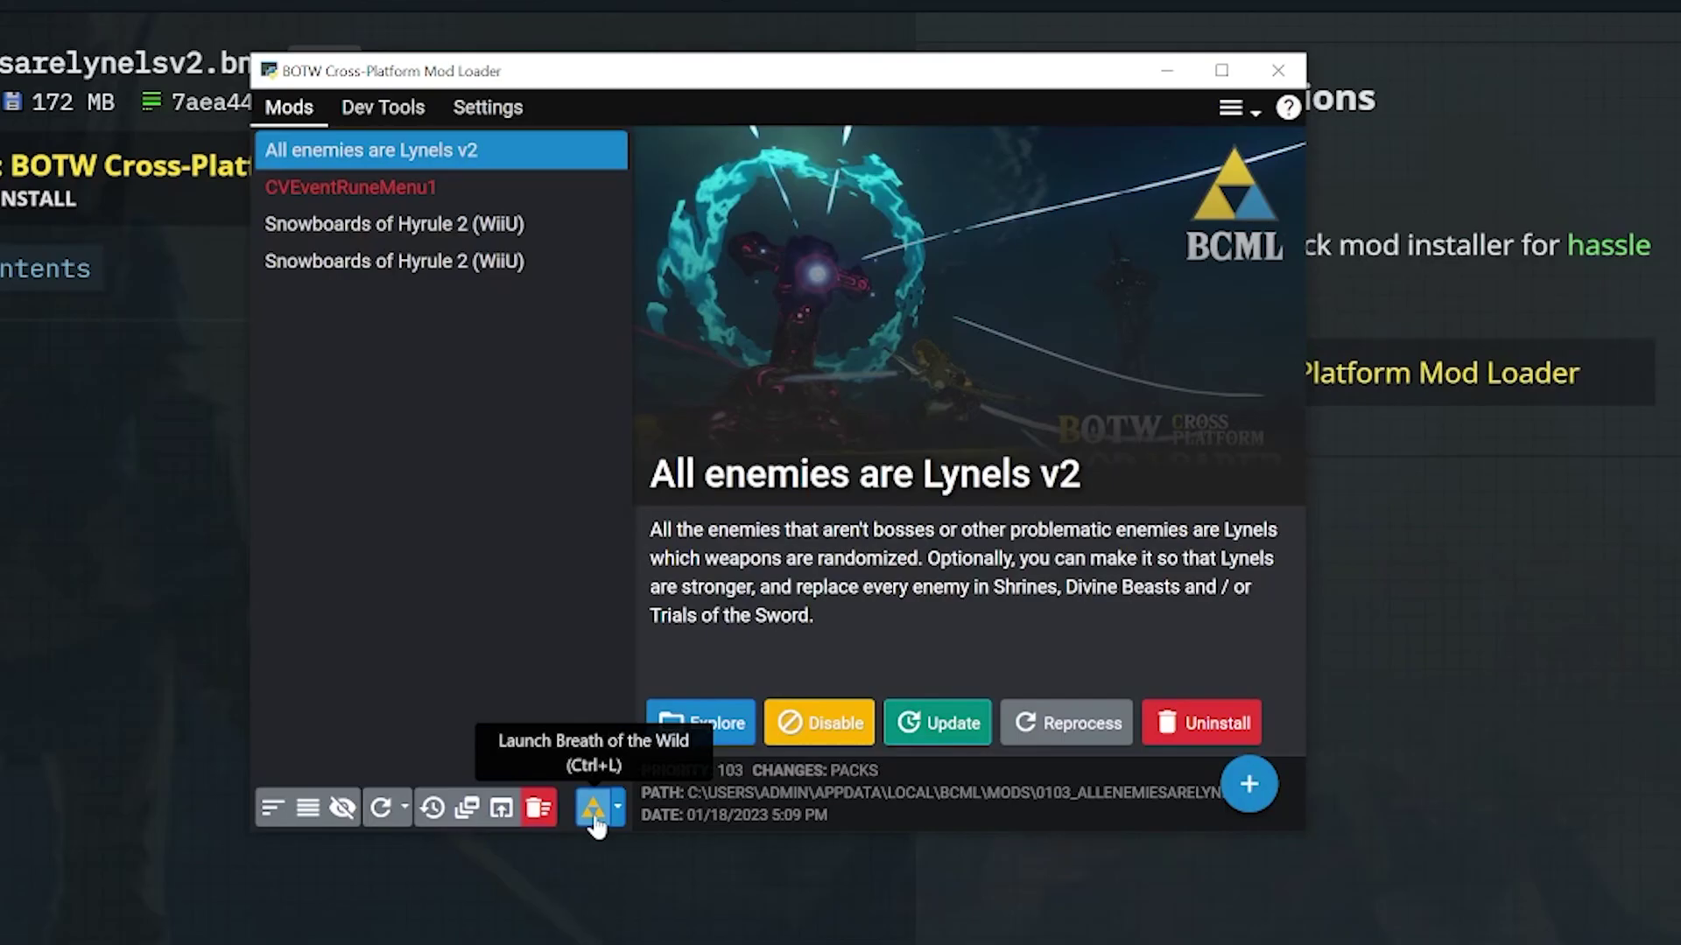
Launch Cemu from the mod loader, load Breath of the Wild in it, and bring the mod loader window back to the front.
{"action": "left_click", "coordinate": [593, 809]}
{"action": "left_click_drag", "start_coordinate": [91, 56], "coordinate": [362, 262]}
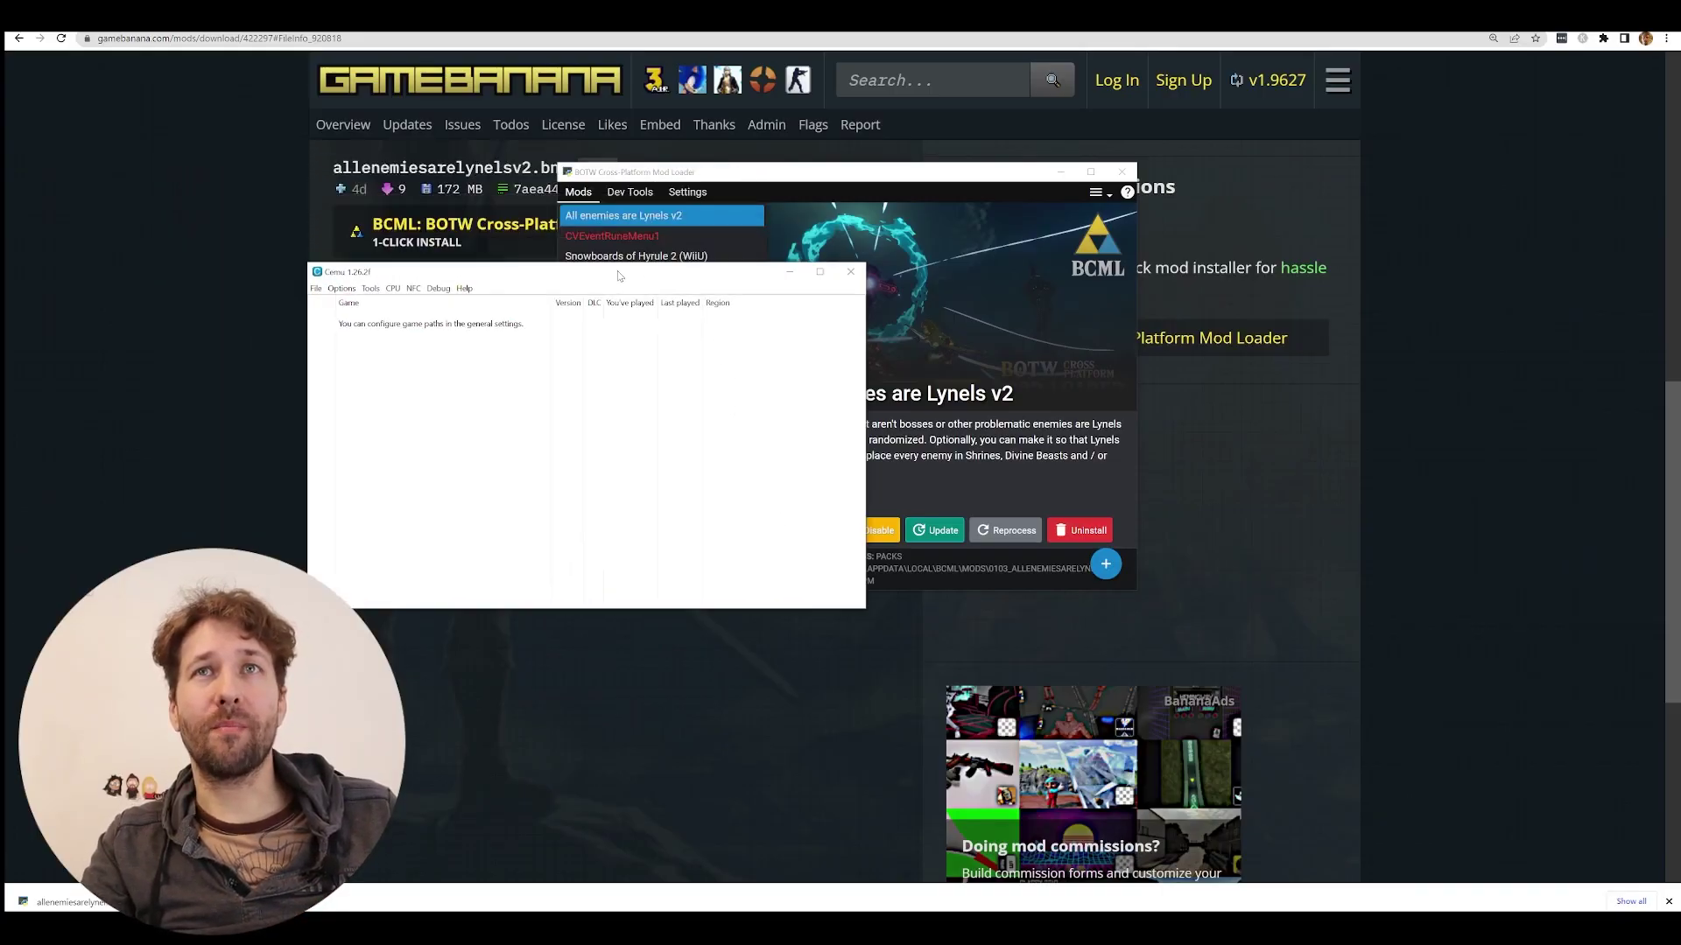
{"action": "left_click_drag", "start_coordinate": [619, 276], "coordinate": [833, 313]}
{"action": "left_click", "coordinate": [556, 325]}
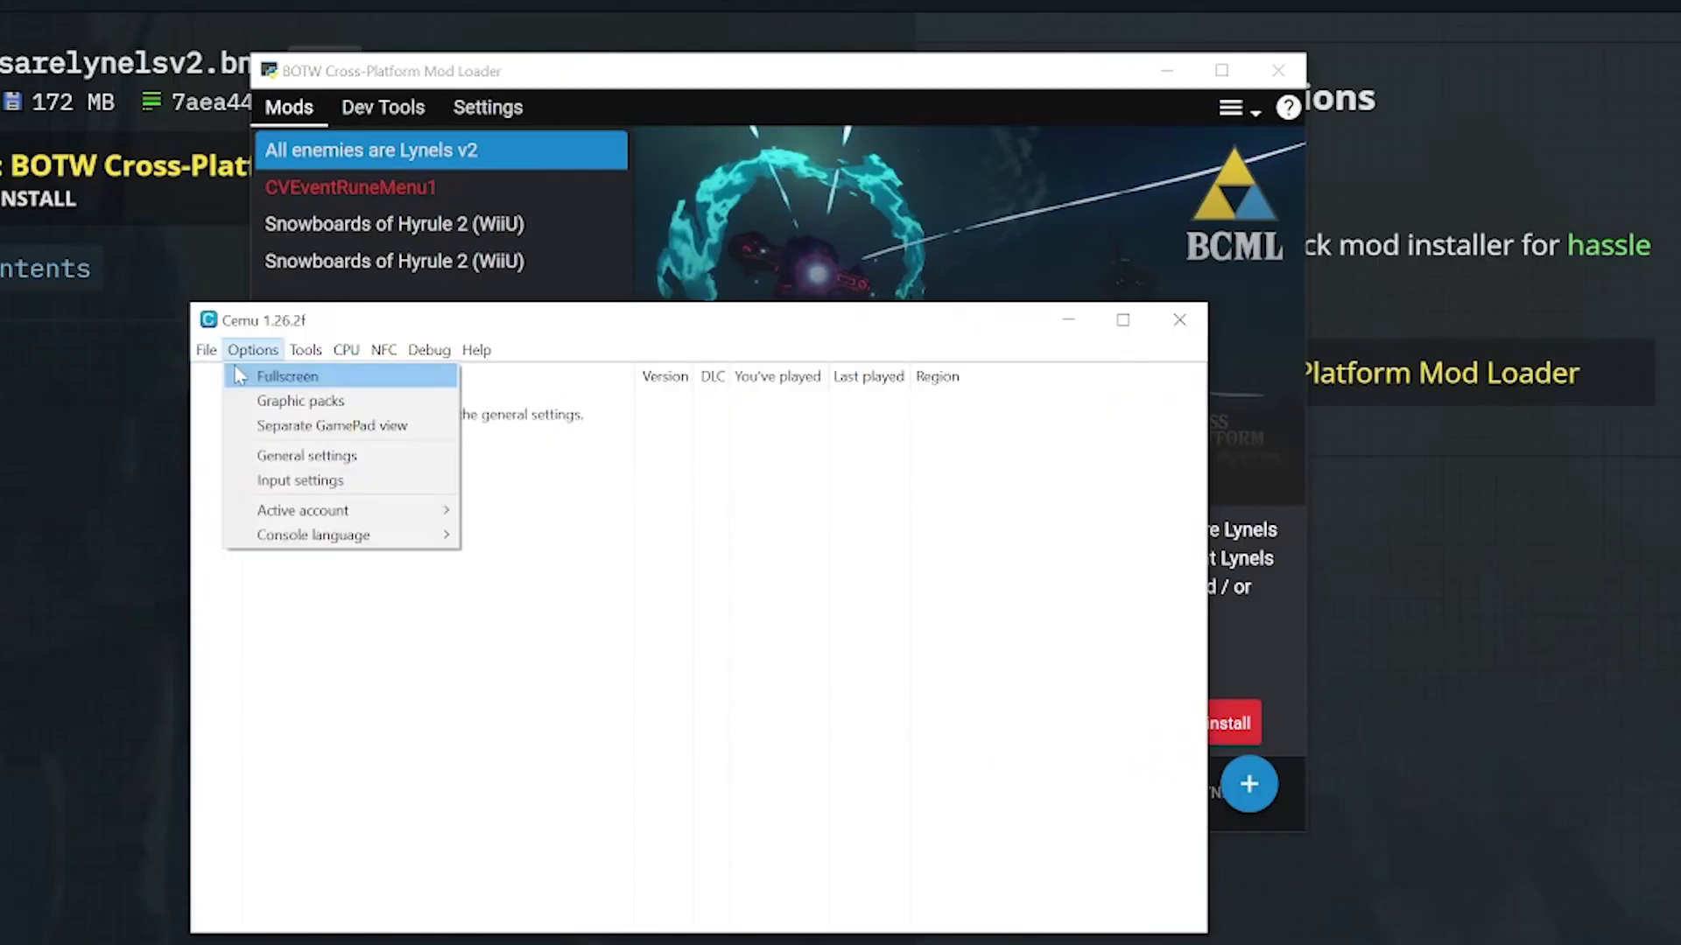
{"action": "left_click", "coordinate": [206, 349]}
{"action": "left_click", "coordinate": [394, 453]}
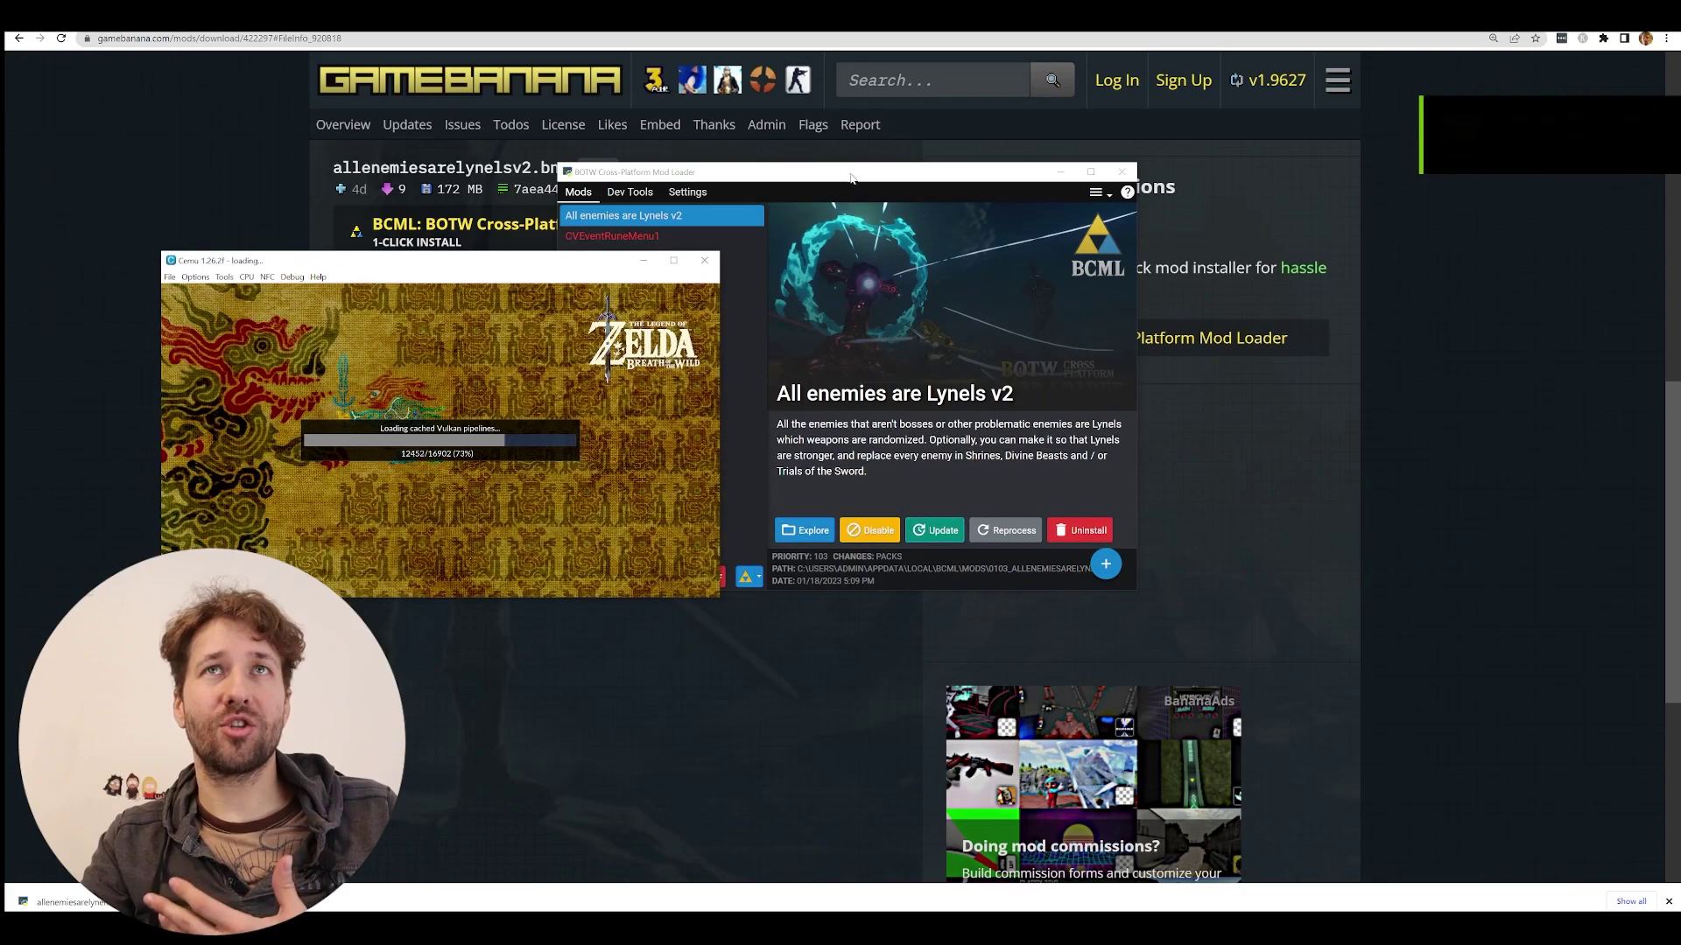
{"action": "left_click", "coordinate": [856, 588]}
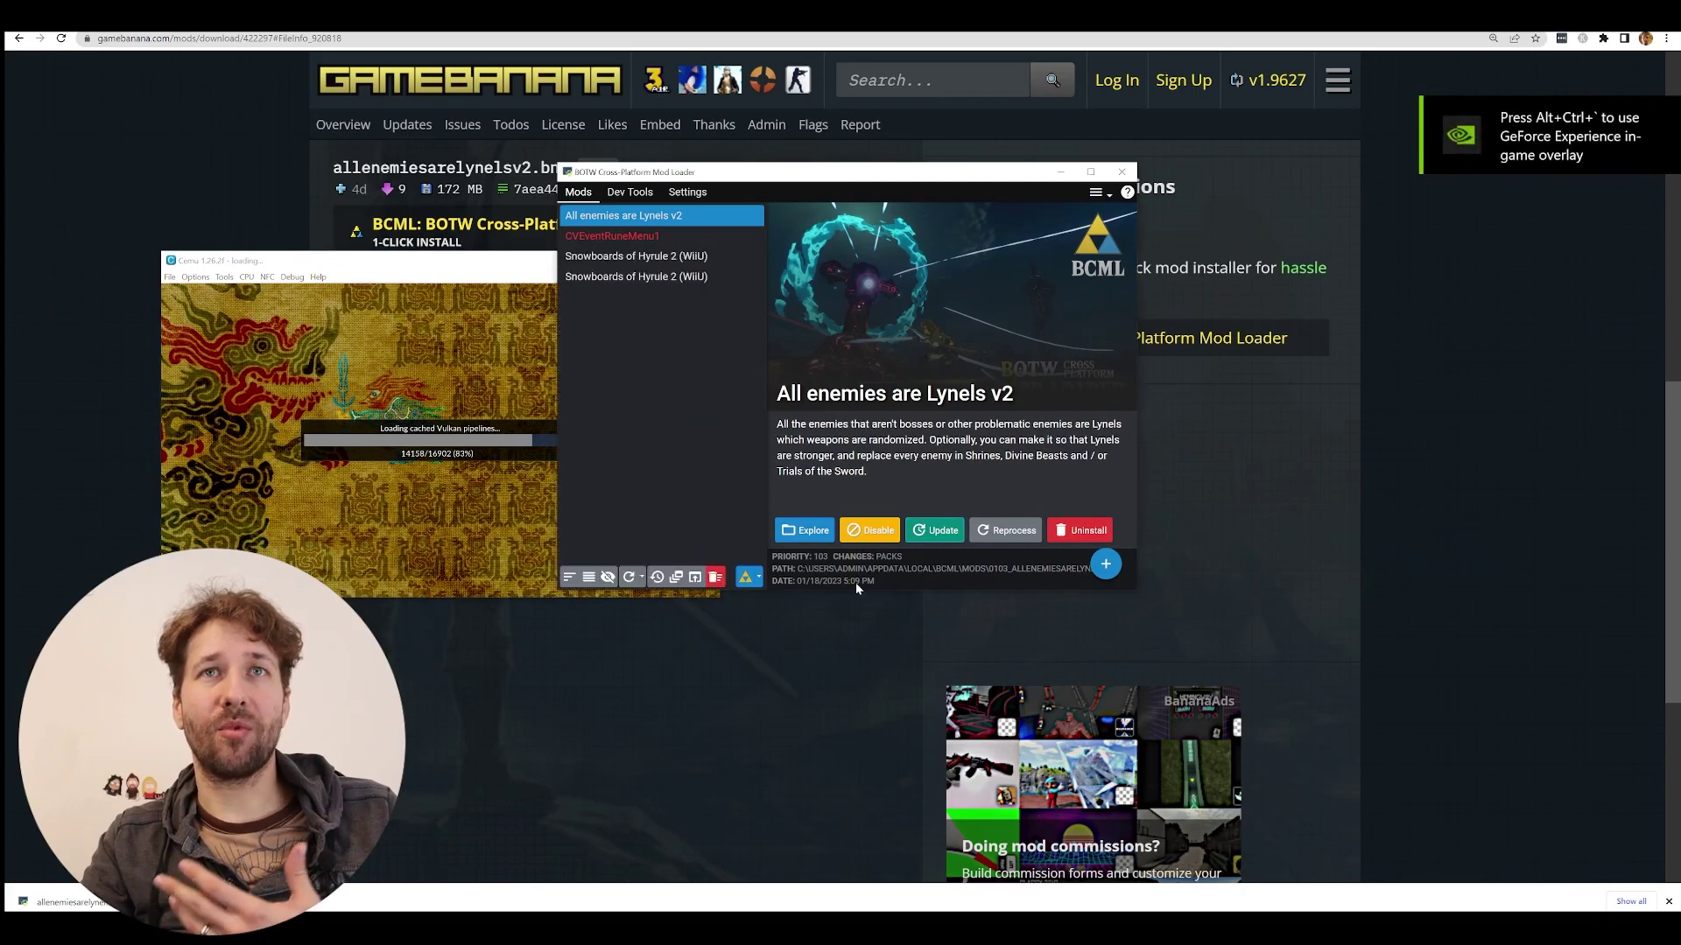